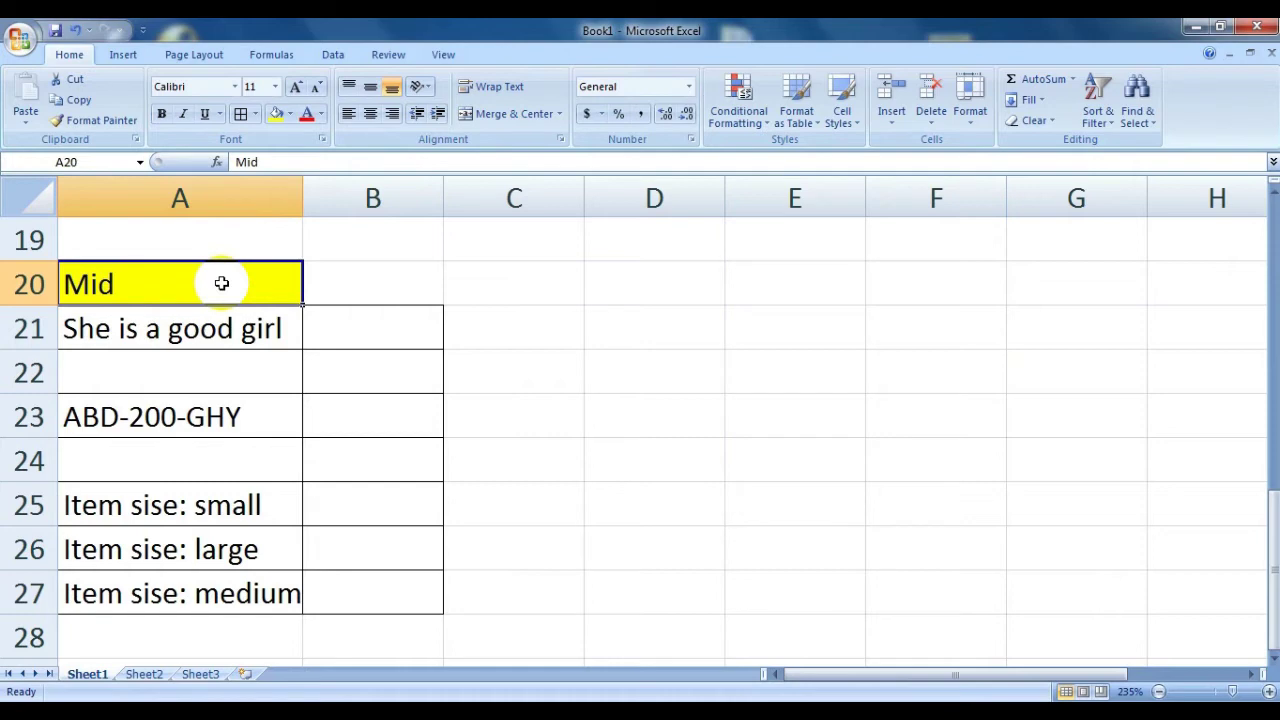
Step: Start =MID(A21, in cell B21, using the sentence in A21 as the source text
{"action": "left_click", "coordinate": [235, 336]}
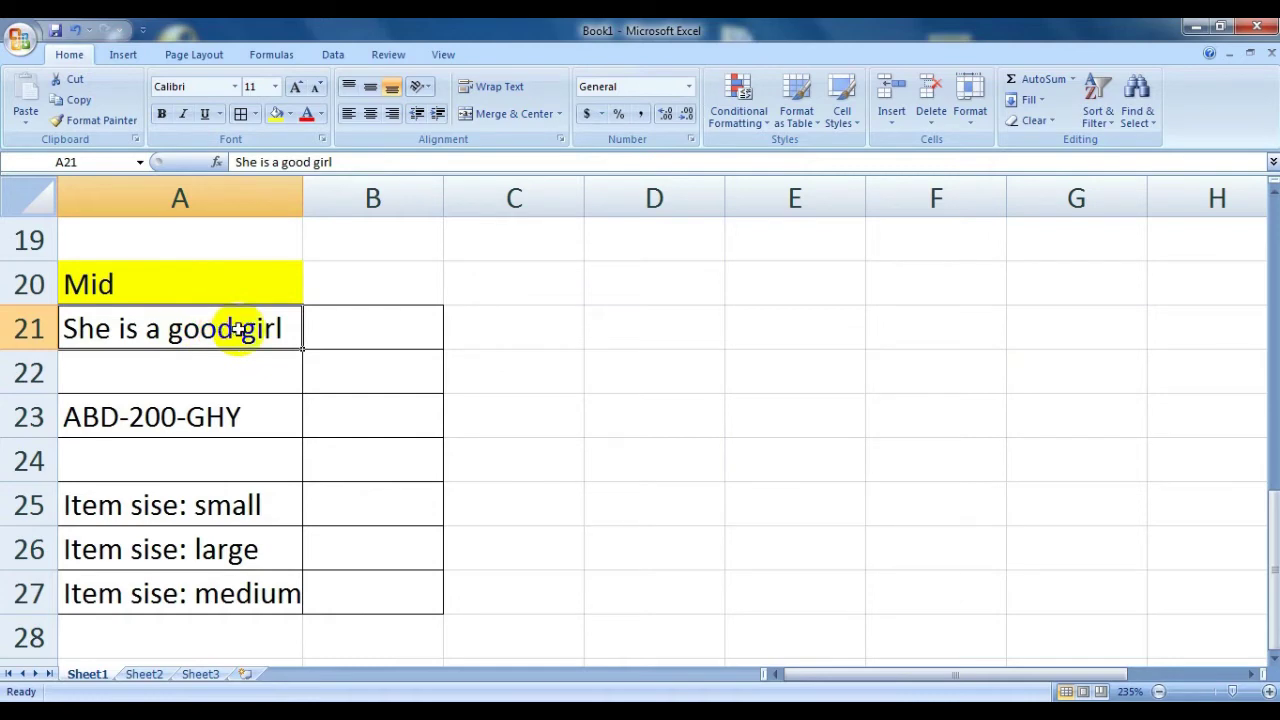
{"action": "left_click", "coordinate": [323, 326]}
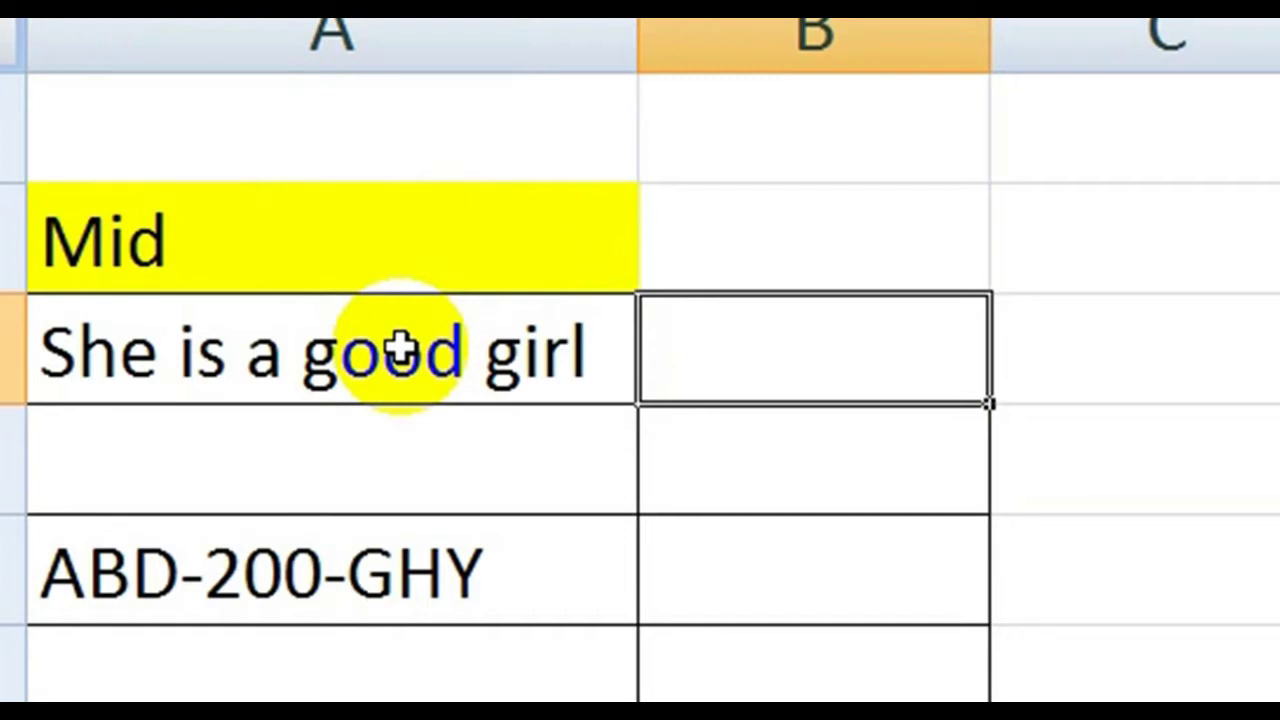
{"action": "double_click", "coordinate": [778, 352]}
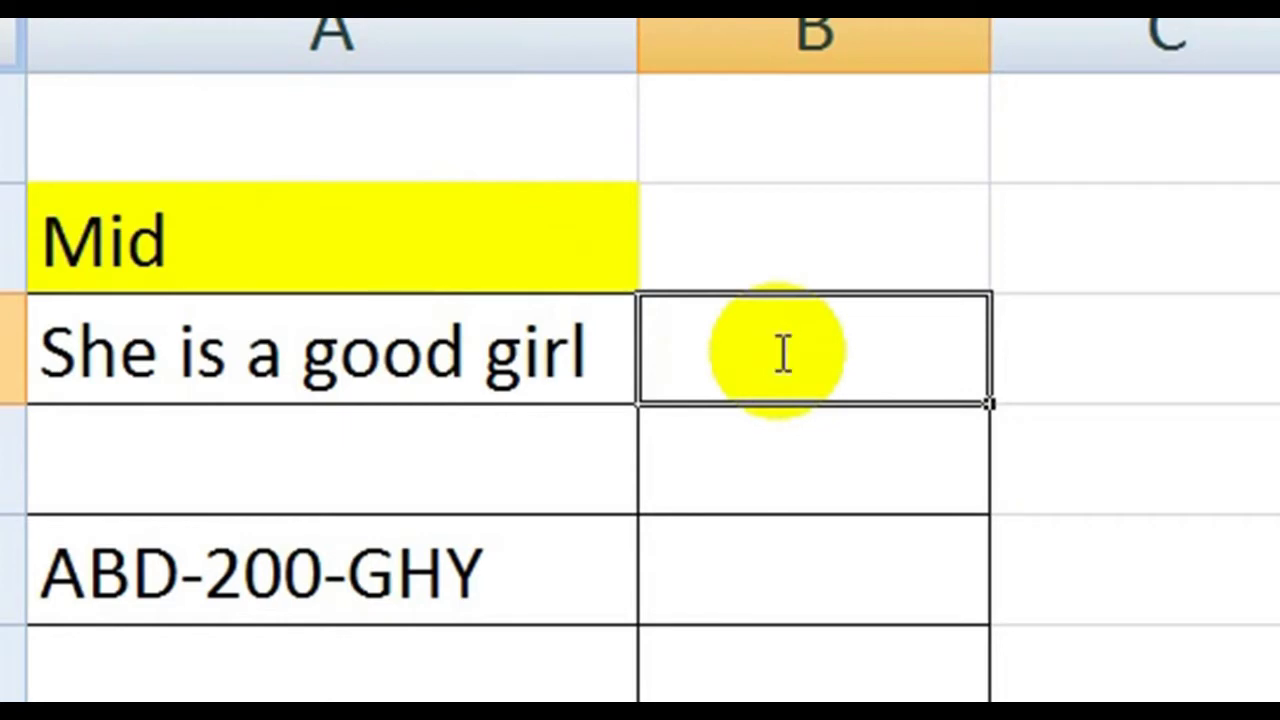
{"action": "type", "text": "=mi"}
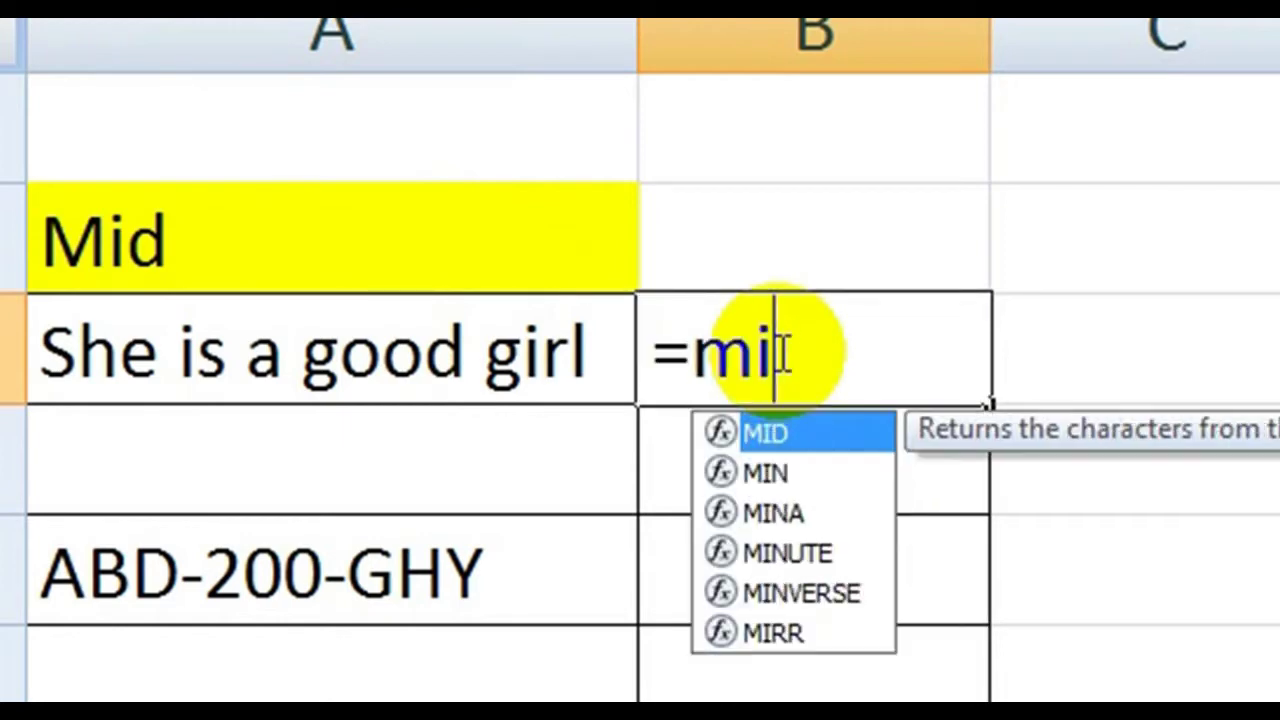
{"action": "type", "text": "d"}
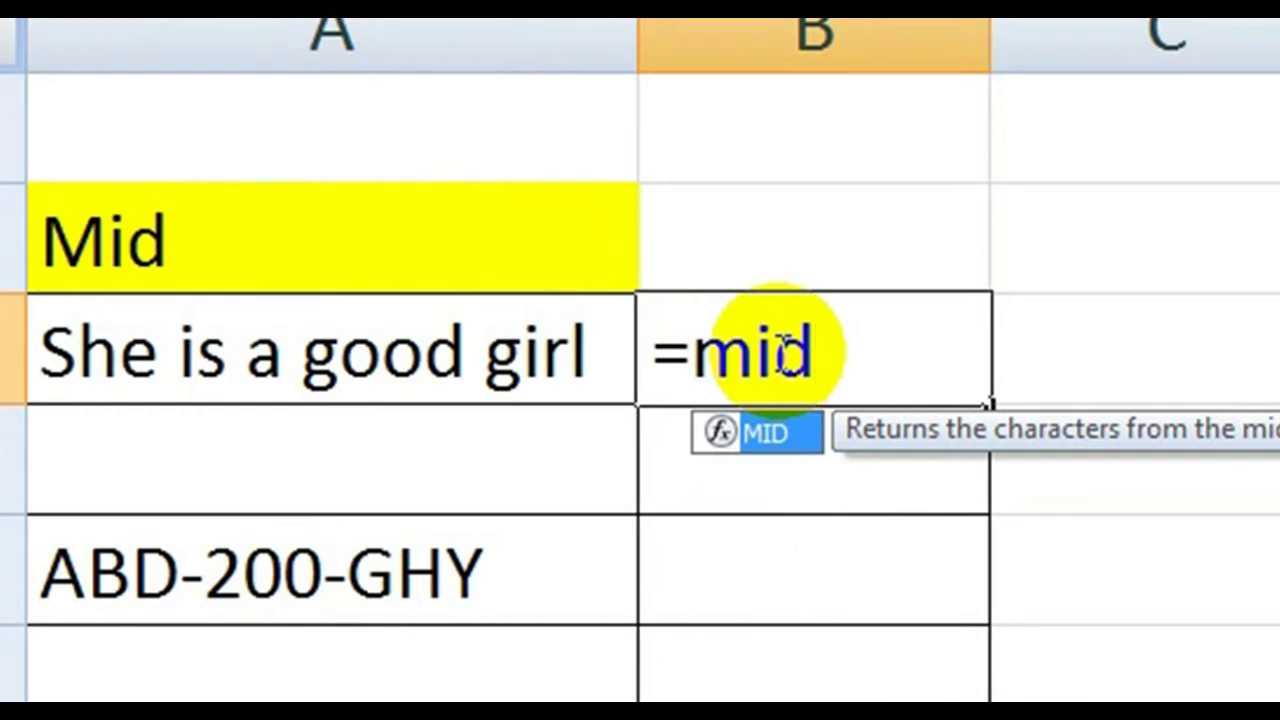
{"action": "key", "text": "Tab"}
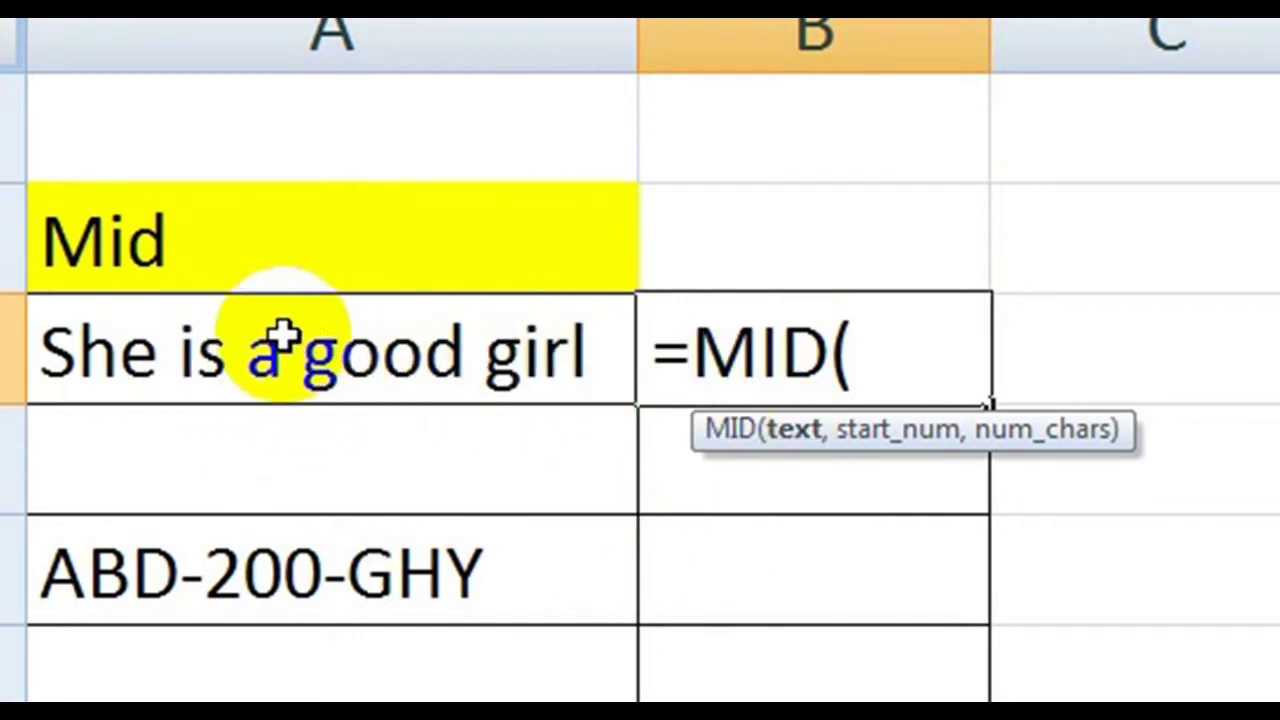
{"action": "left_click", "coordinate": [238, 350]}
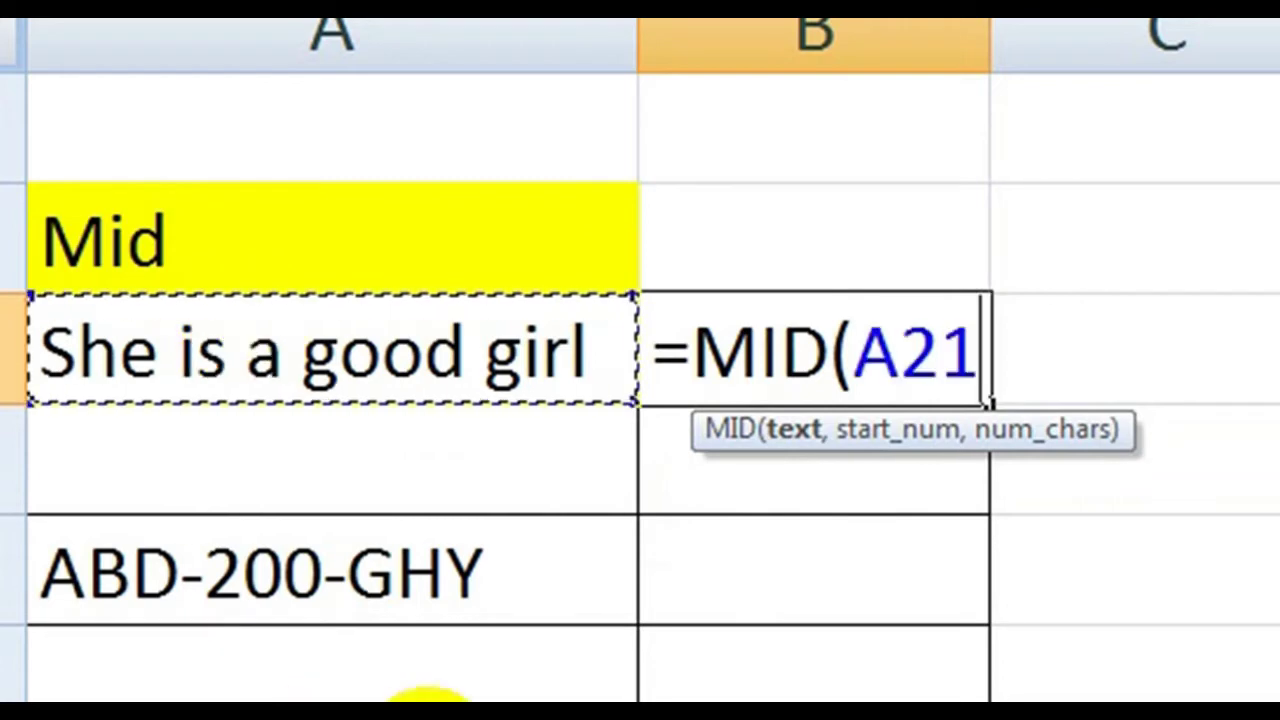
{"action": "type", "text": ","}
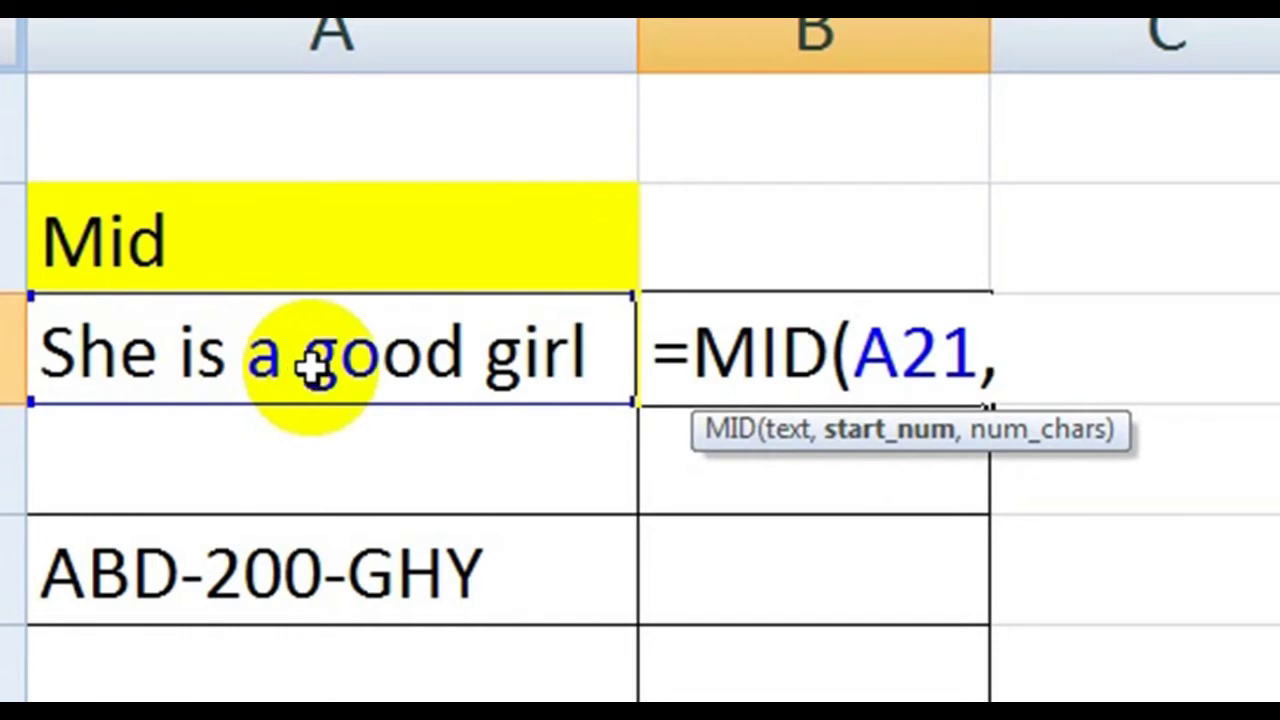
Step: Complete B21 as =MID(A21,10,4) so it returns 'good', then check the result
{"action": "type", "text": "10"}
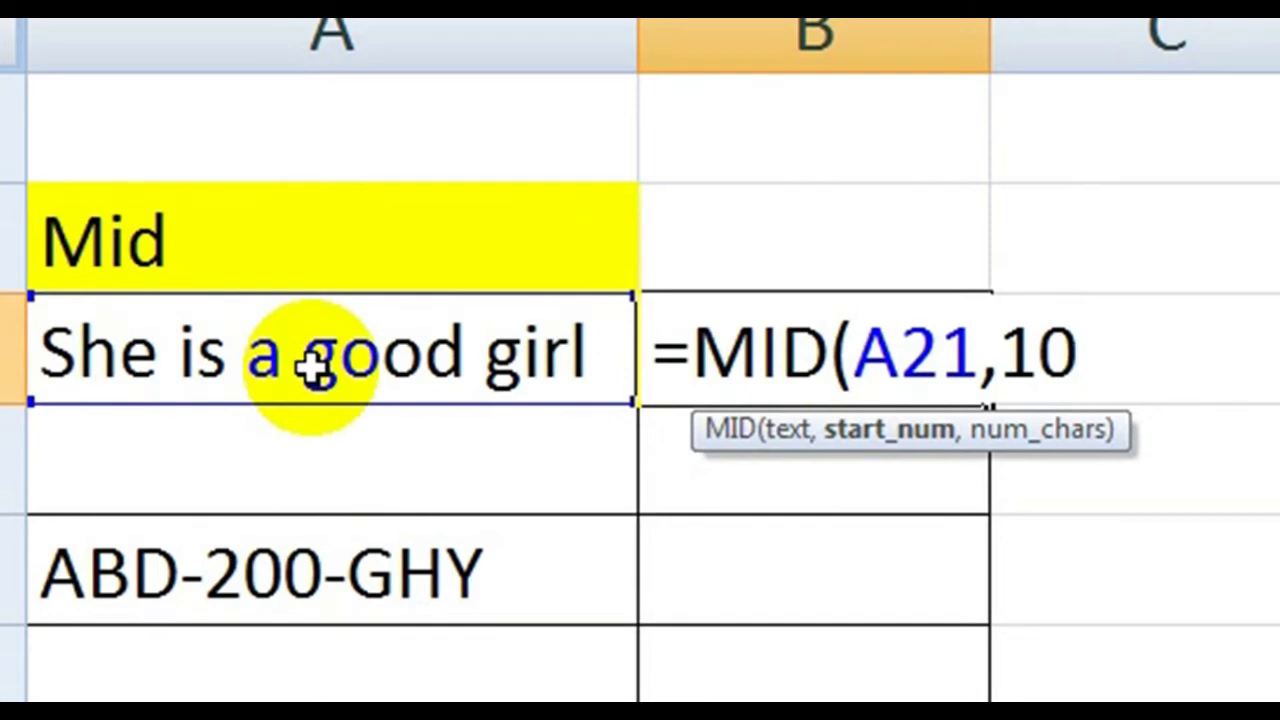
{"action": "type", "text": ","}
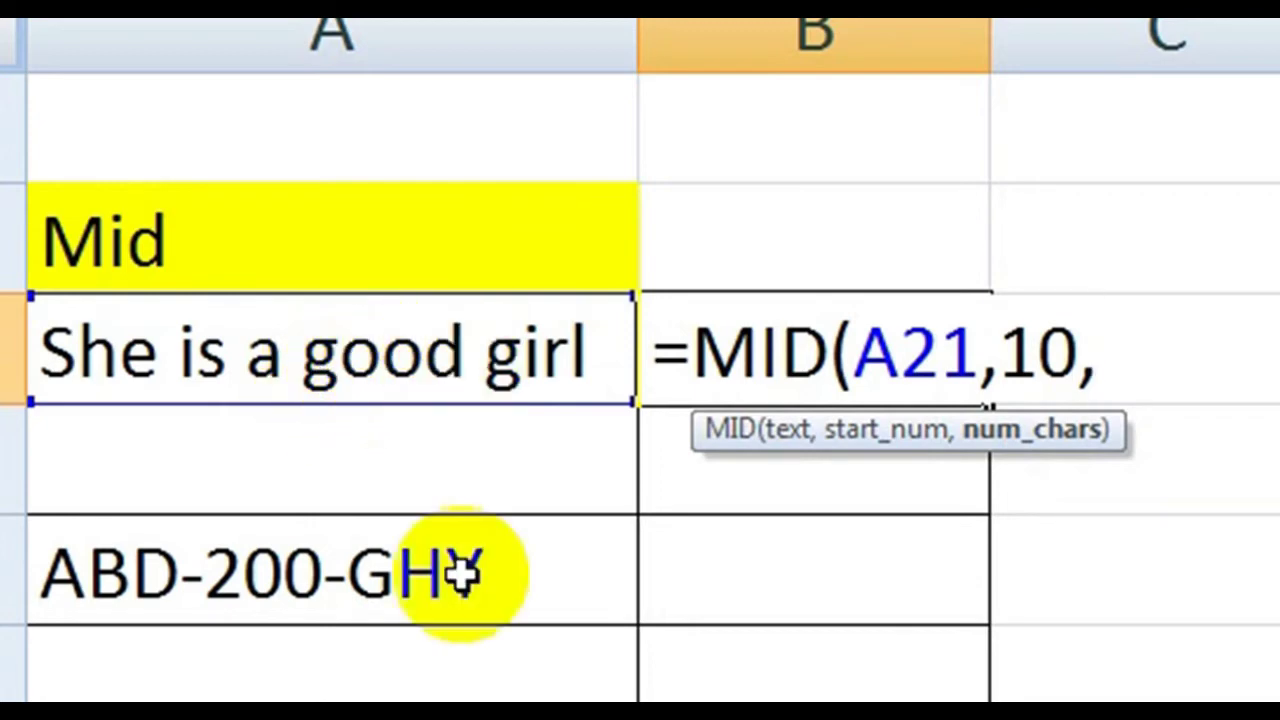
{"action": "type", "text": "4"}
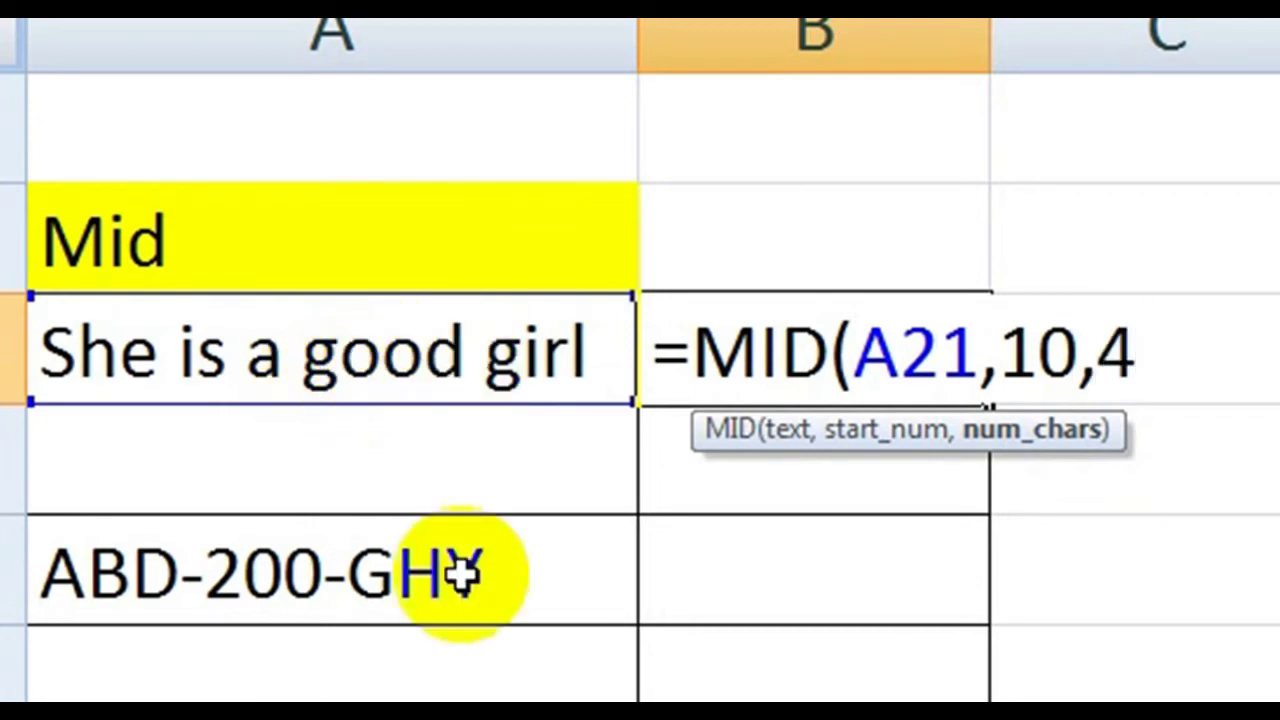
{"action": "key", "text": "Return"}
{"action": "left_click", "coordinate": [945, 350]}
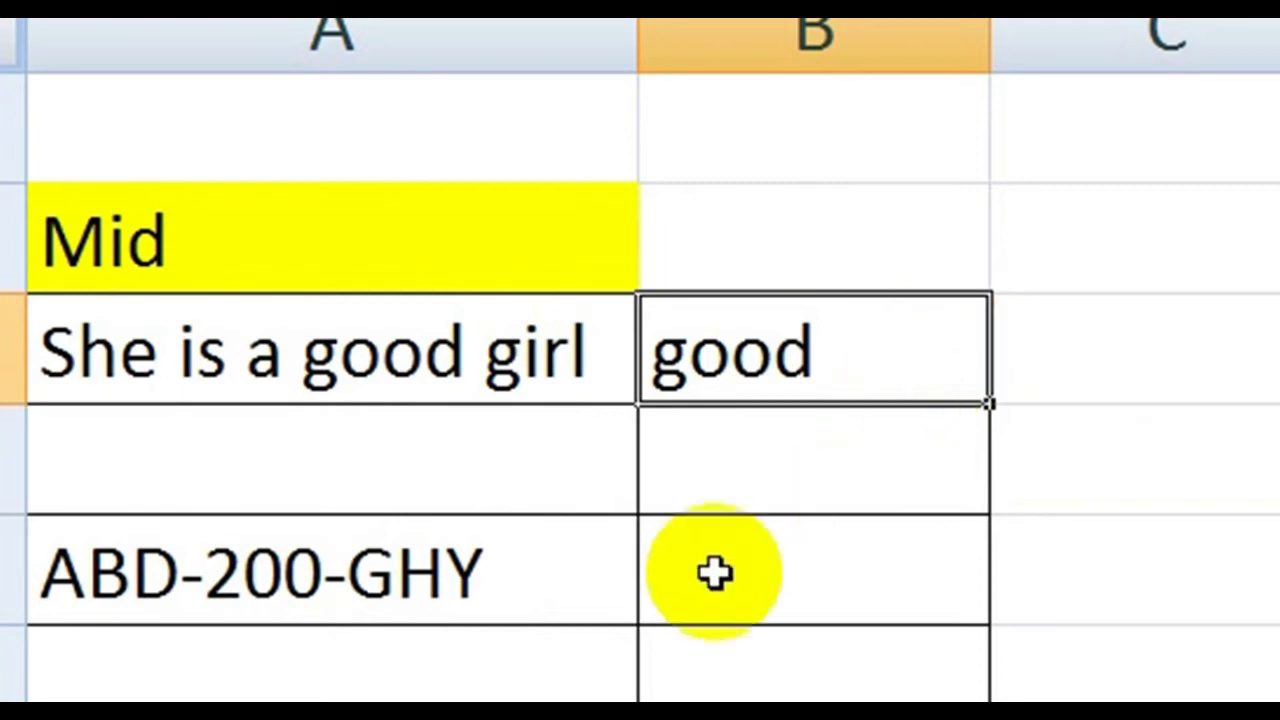
Step: Enter =MID(A23,5,3) in B23 to pull '200' out of 'ABD-200-GHY'
{"action": "left_click", "coordinate": [549, 549]}
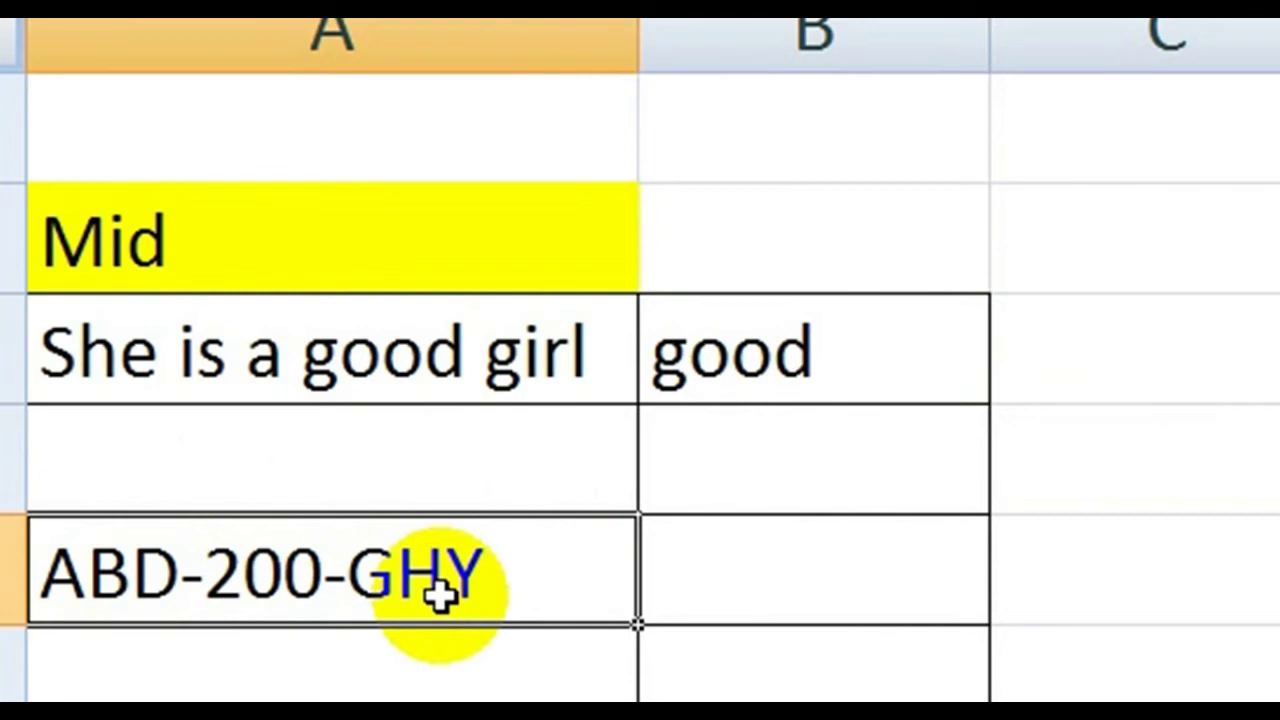
{"action": "left_click", "coordinate": [820, 595]}
{"action": "type", "text": "="}
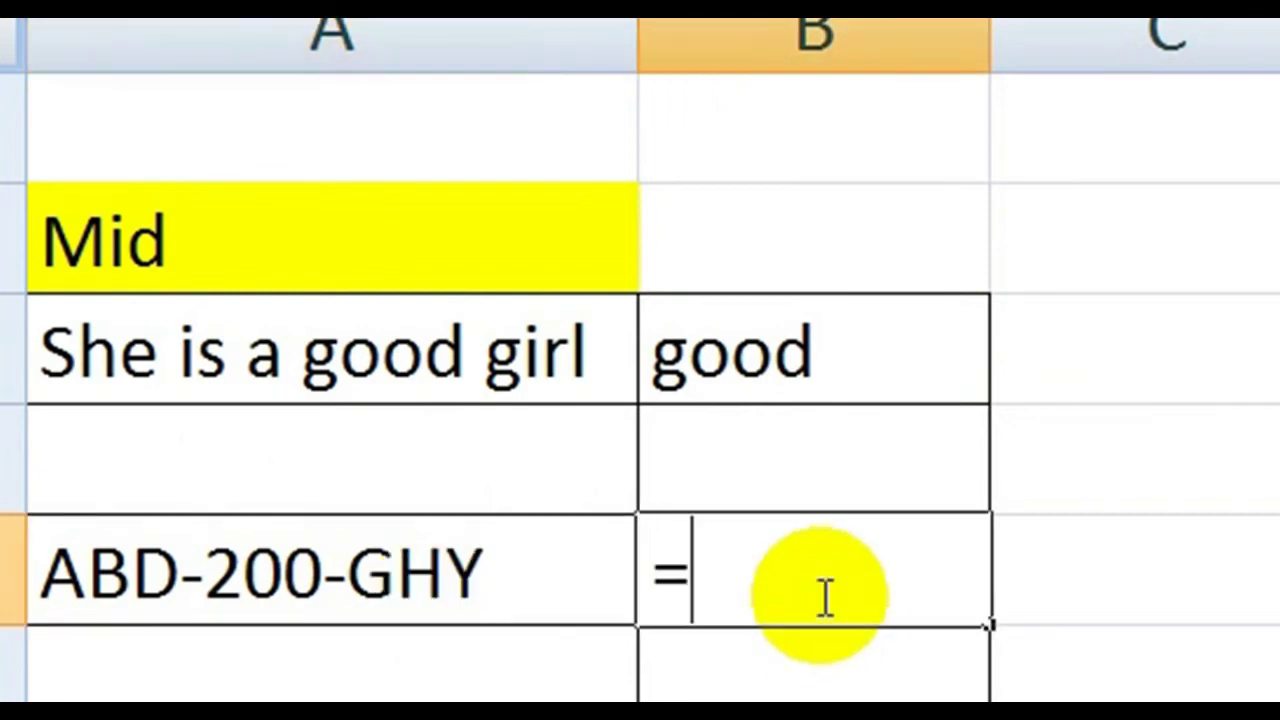
{"action": "type", "text": "mid"}
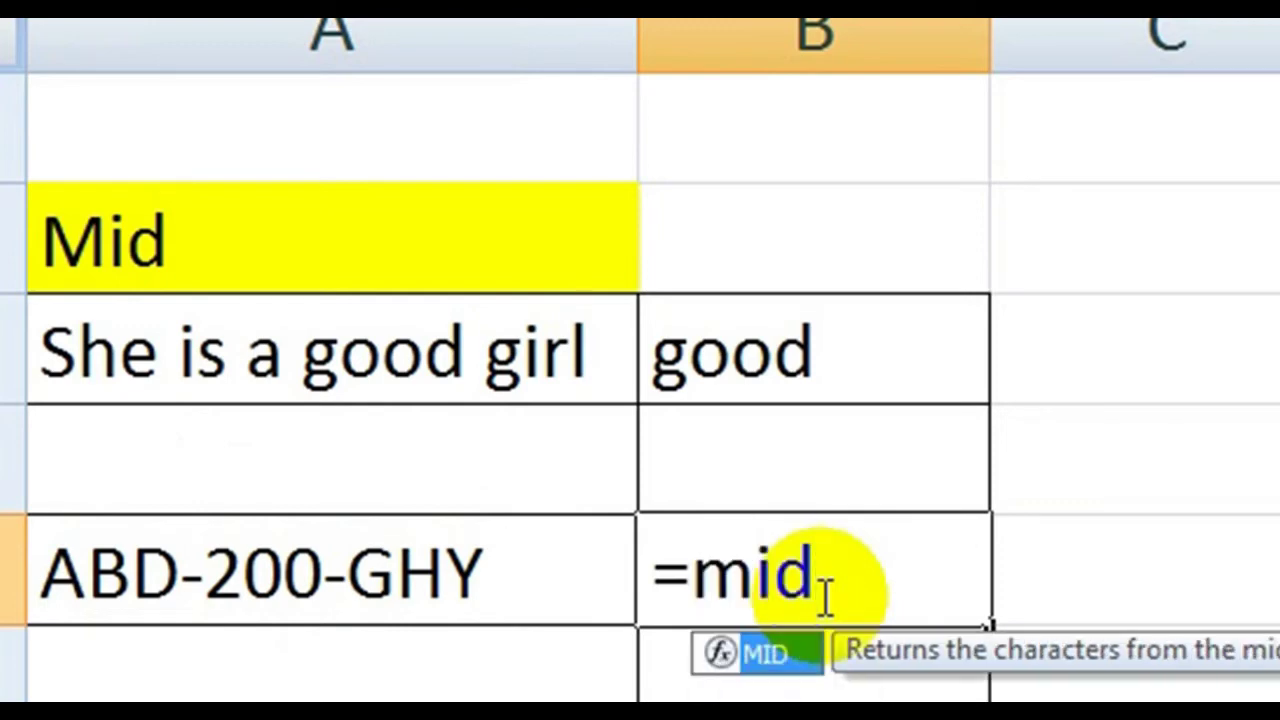
{"action": "key", "text": "Tab"}
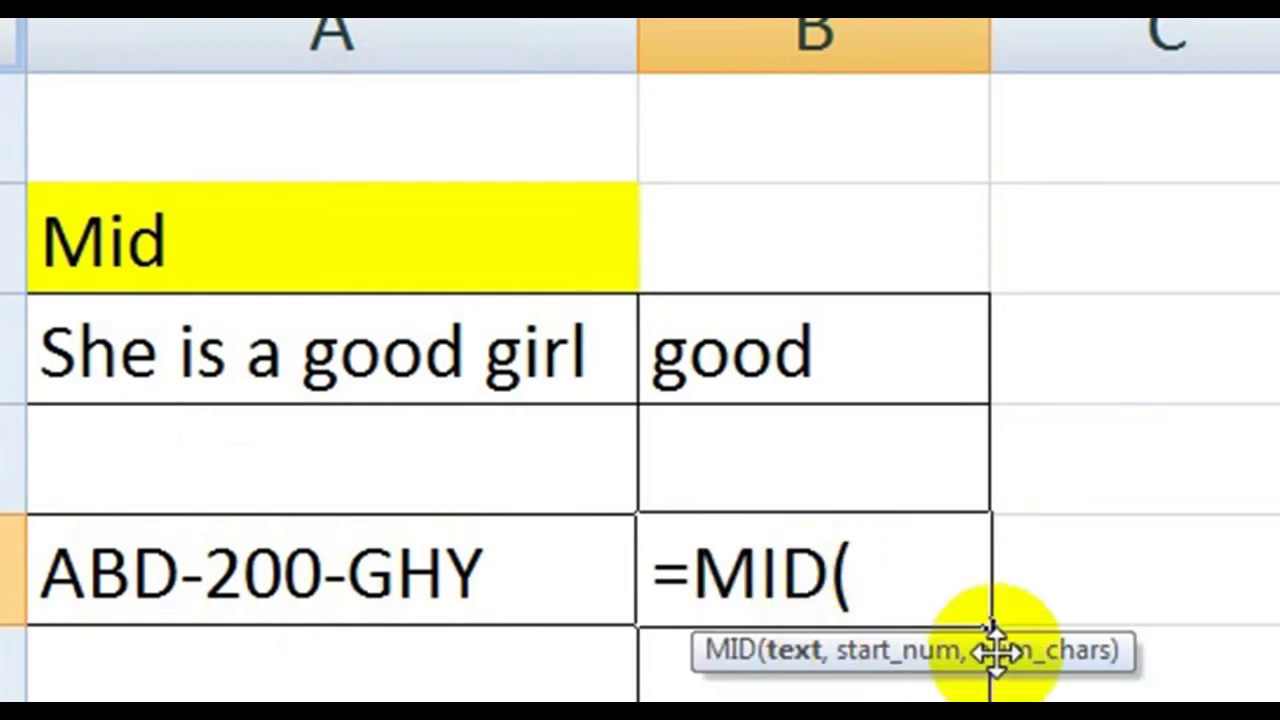
{"action": "left_click", "coordinate": [250, 560]}
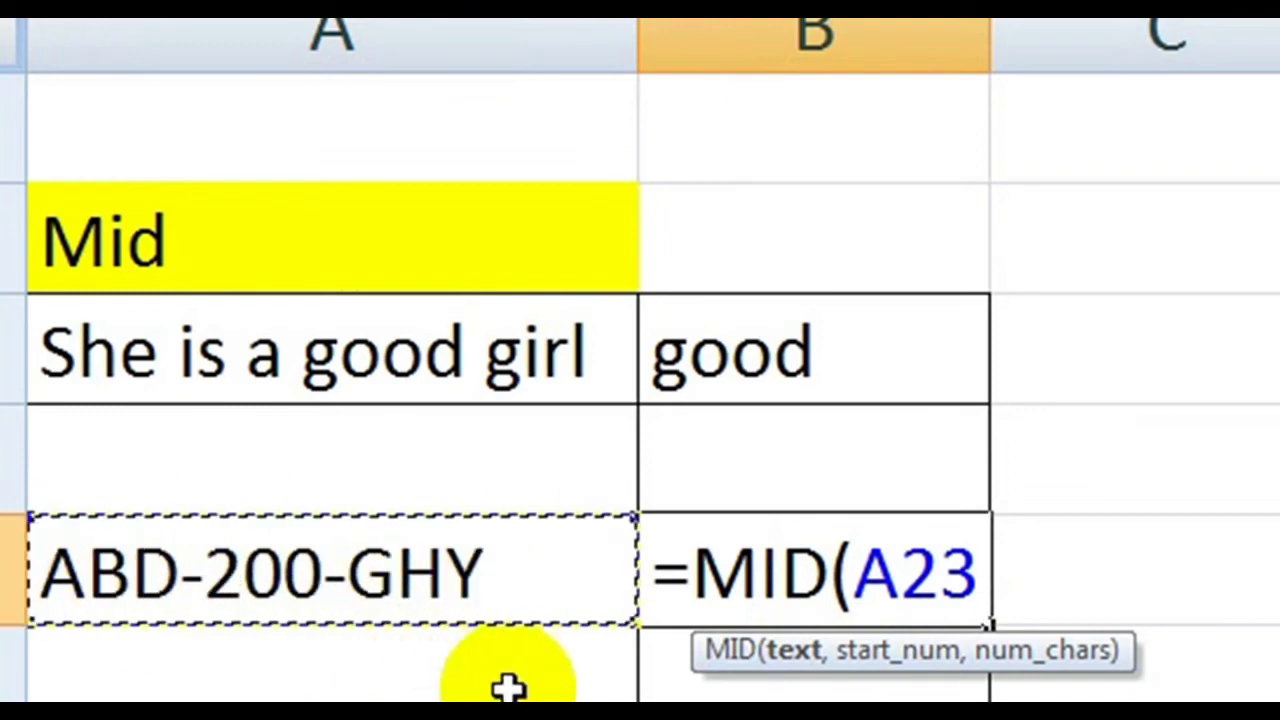
{"action": "type", "text": ","}
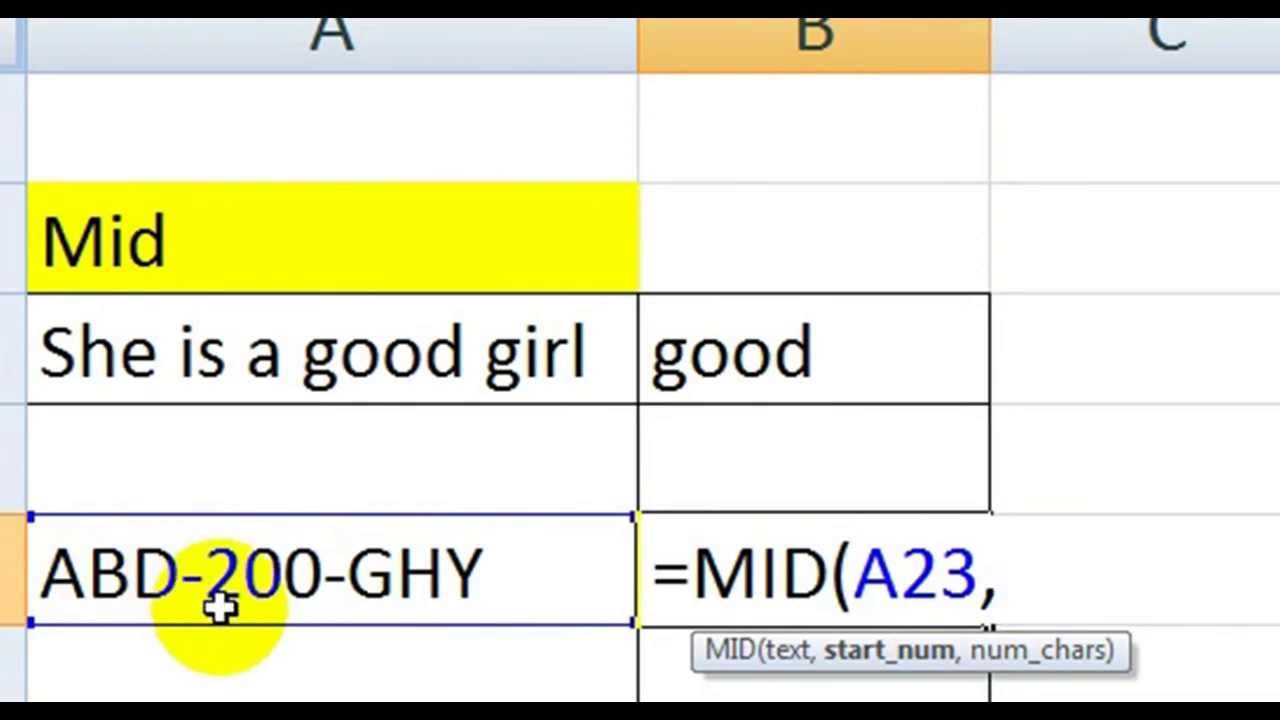
{"action": "type", "text": "5"}
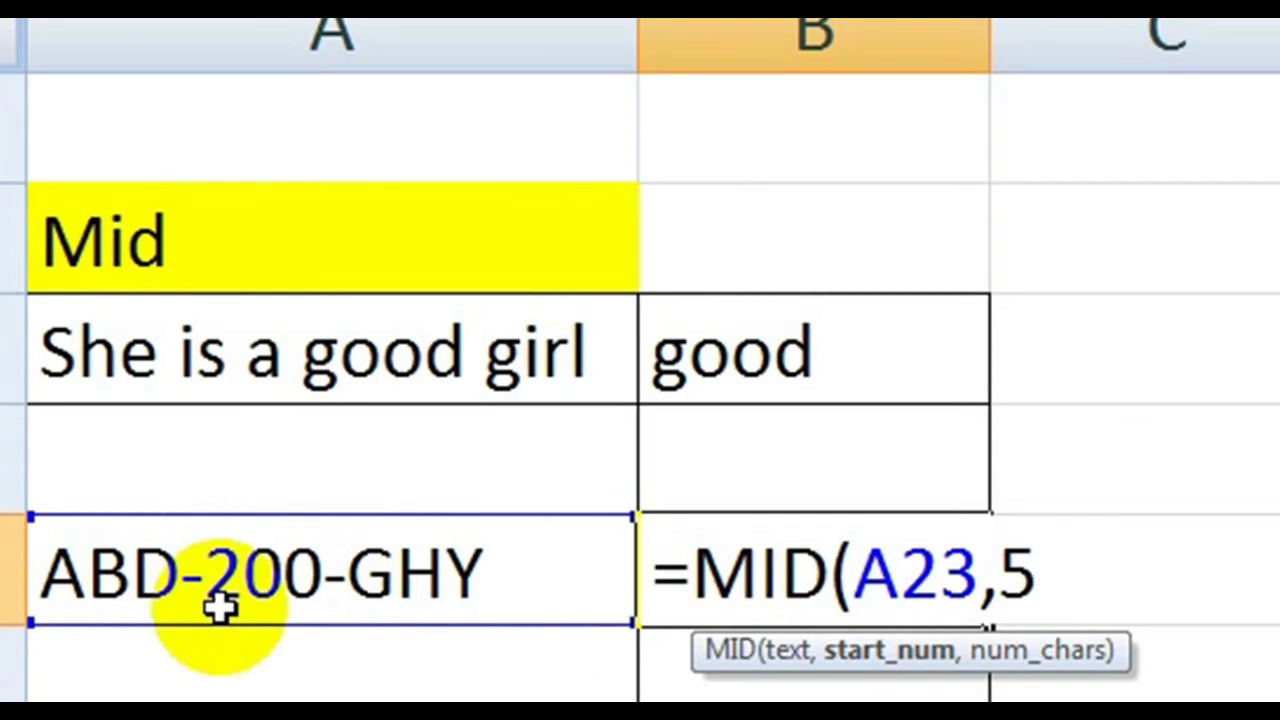
{"action": "type", "text": ","}
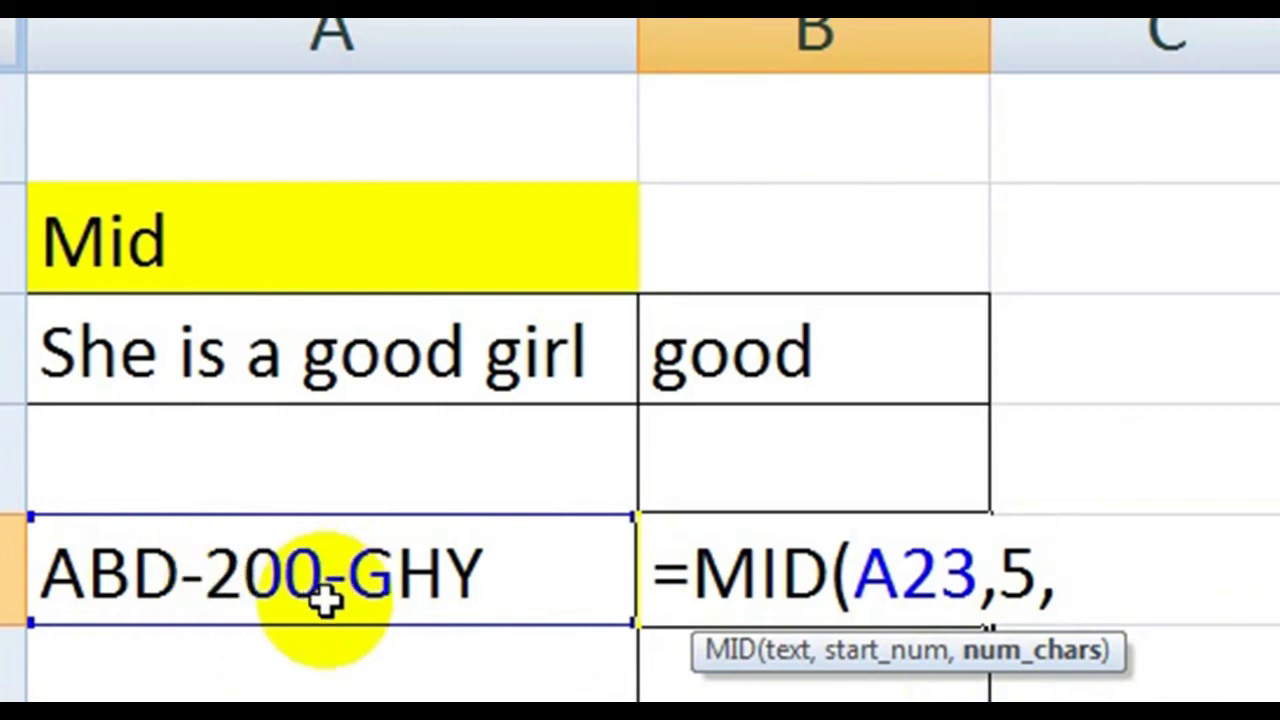
{"action": "type", "text": "3"}
{"action": "key", "text": "Return"}
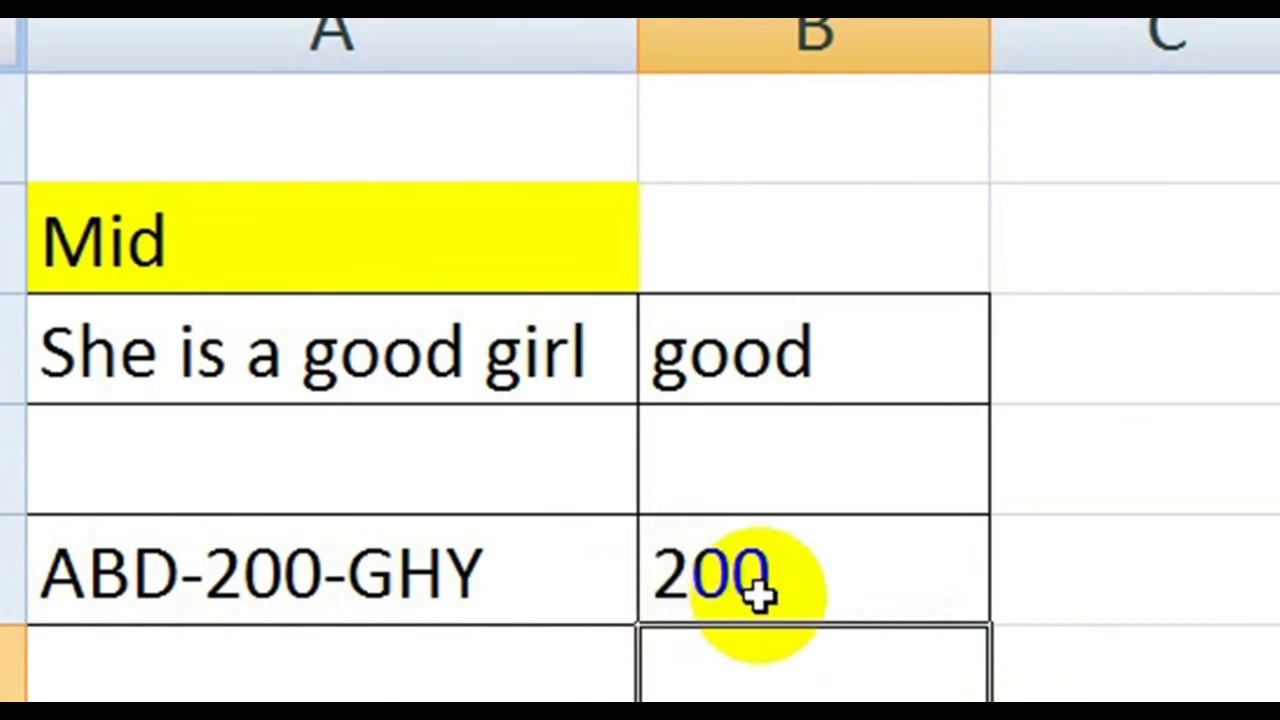
Step: Correct 'Item sise' to 'Item size' in the small, large and medium rows A25:A27
{"action": "scroll", "coordinate": [760, 595], "scroll_direction": "down", "scroll_amount": 1}
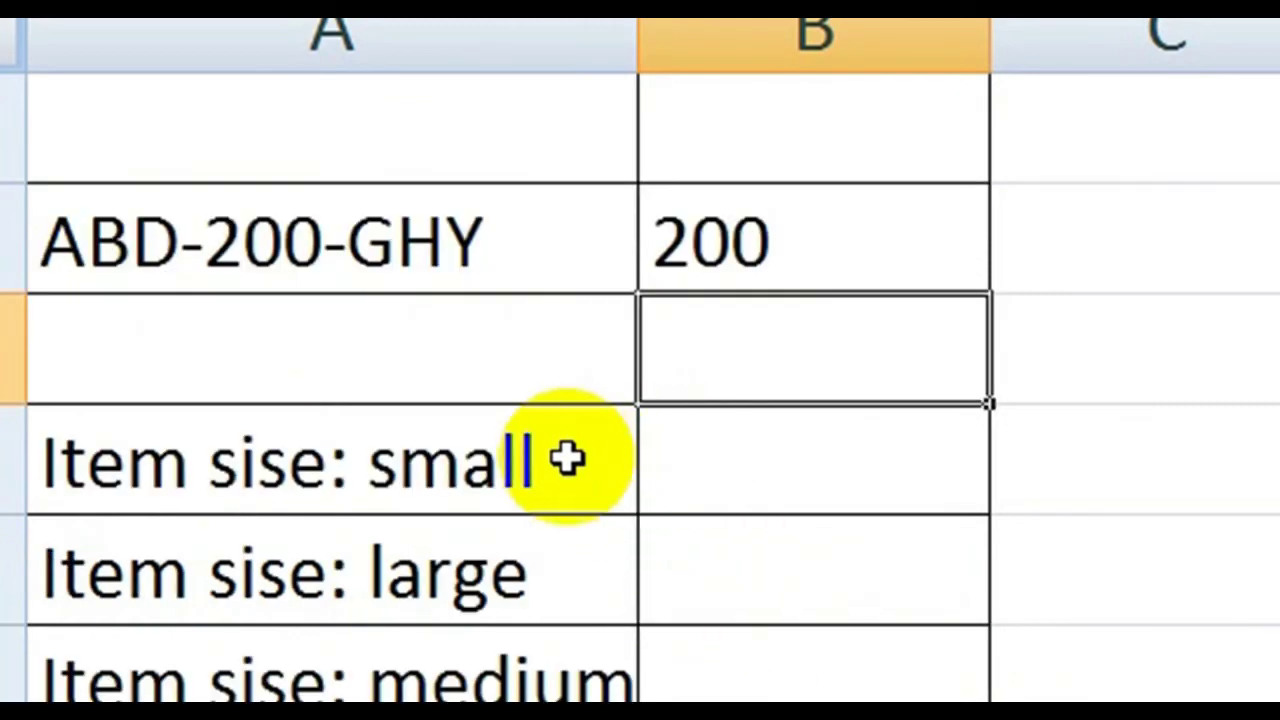
{"action": "left_click", "coordinate": [706, 486]}
{"action": "type", "text": "z"}
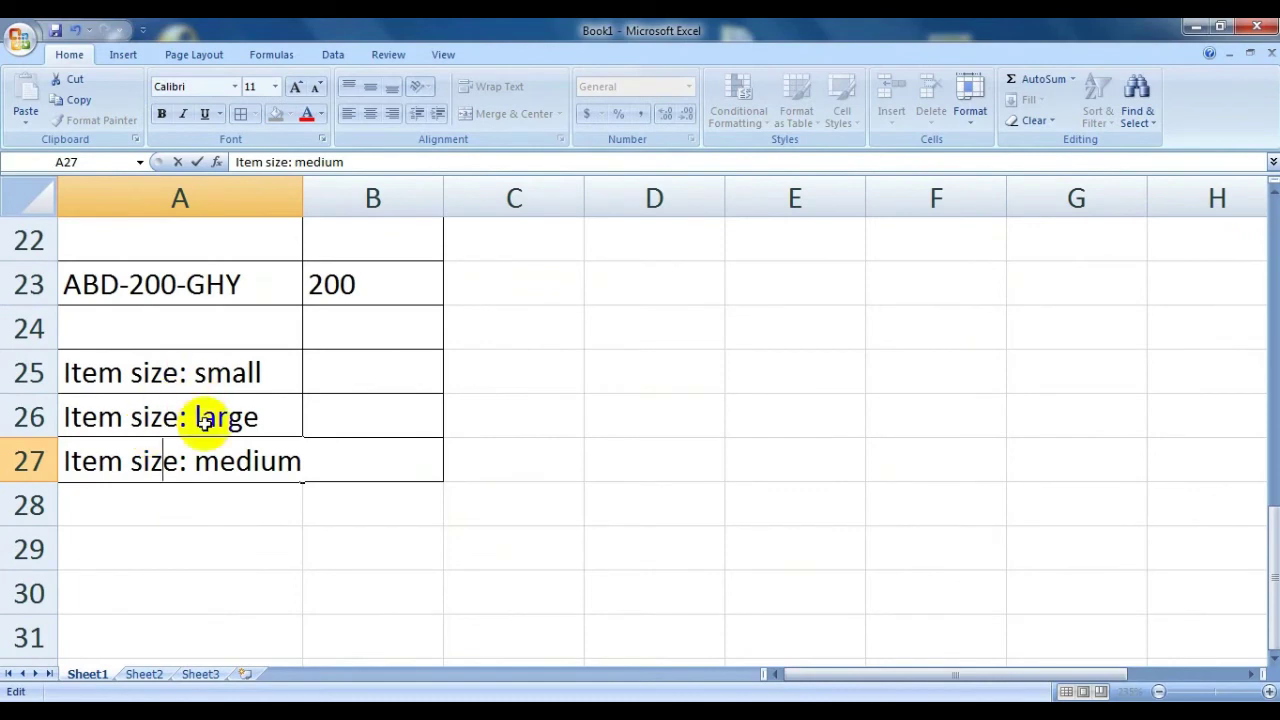
{"action": "left_click", "coordinate": [252, 372]}
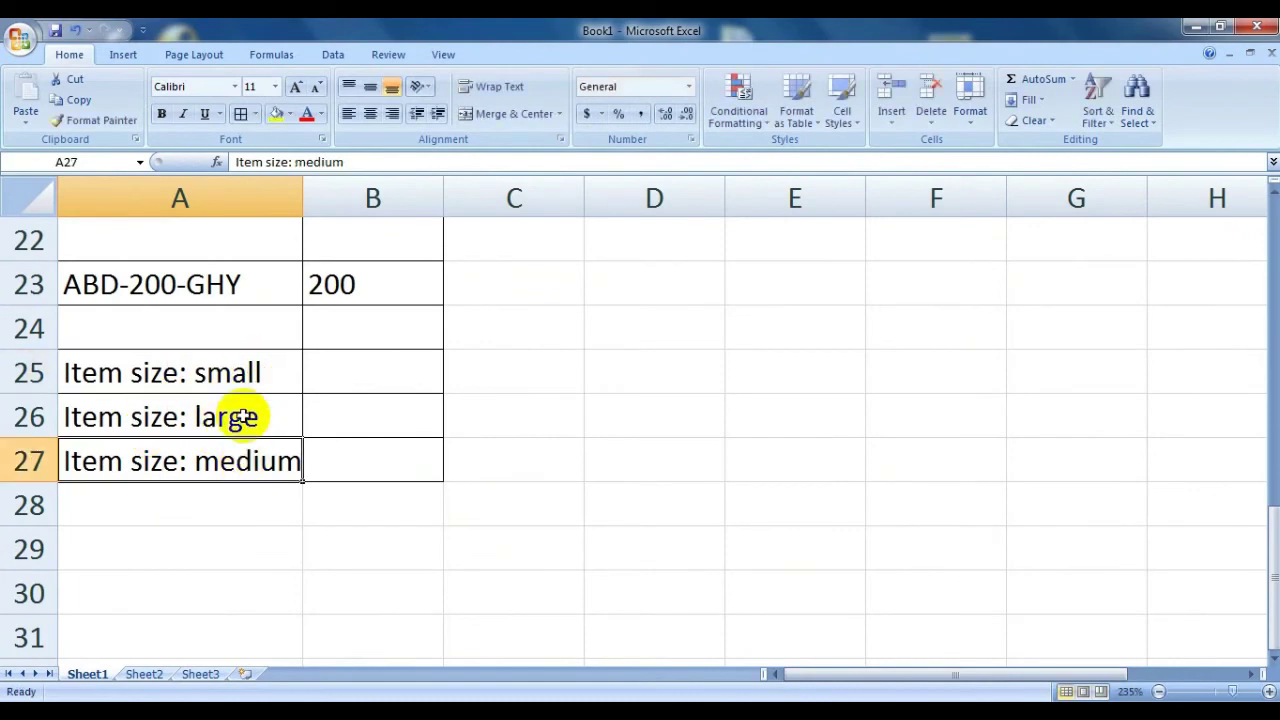
{"action": "left_click", "coordinate": [357, 366]}
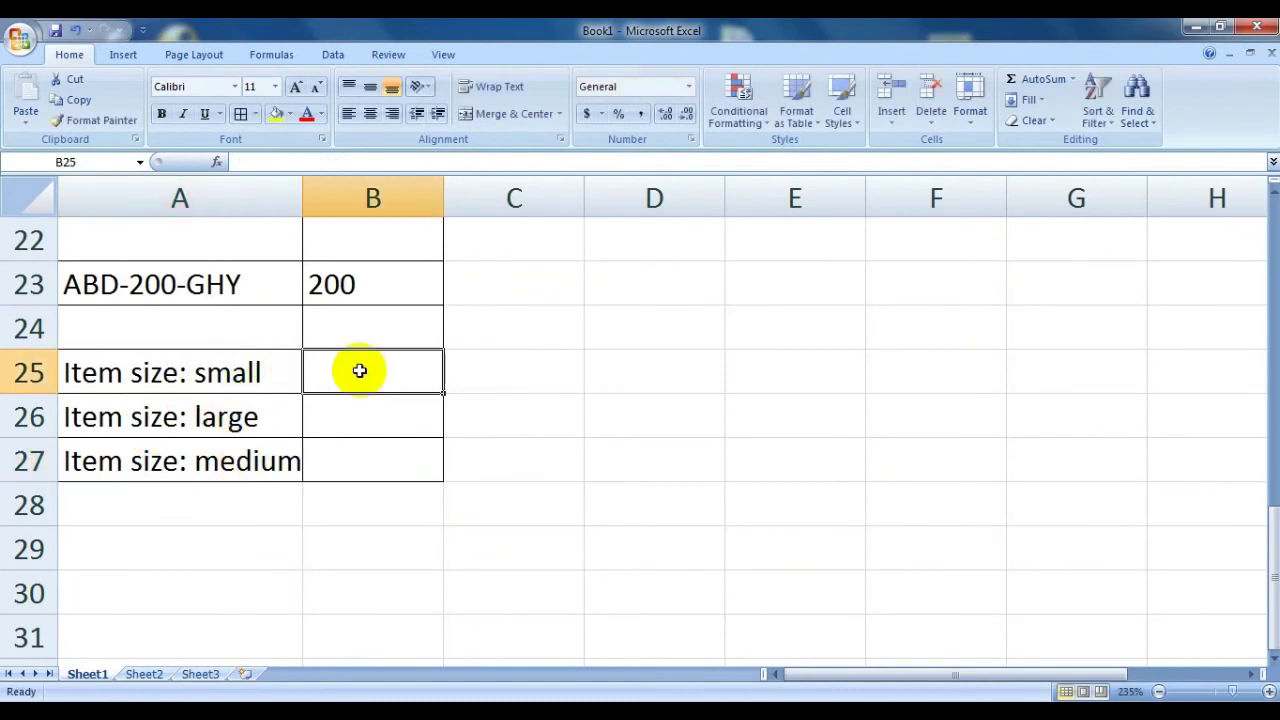
Step: Enter =MID(A25,12,5) in B25 so it returns 'small'
{"action": "type", "text": "="}
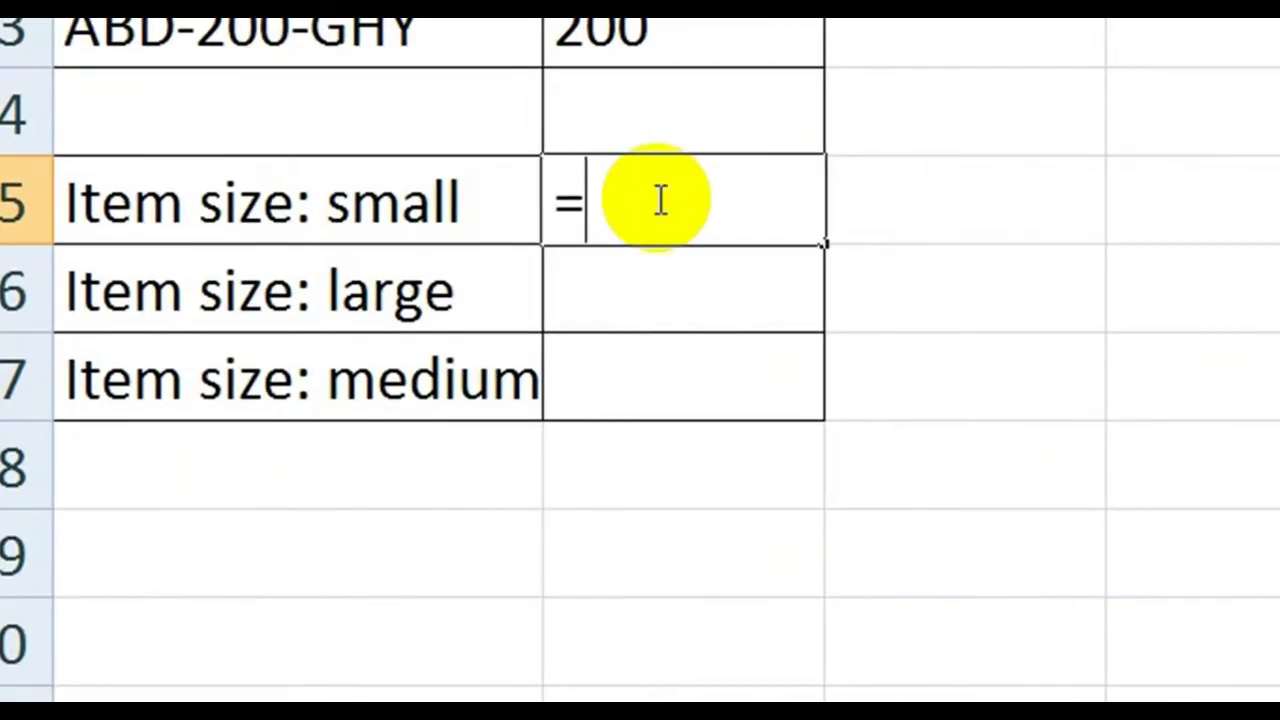
{"action": "type", "text": "mid"}
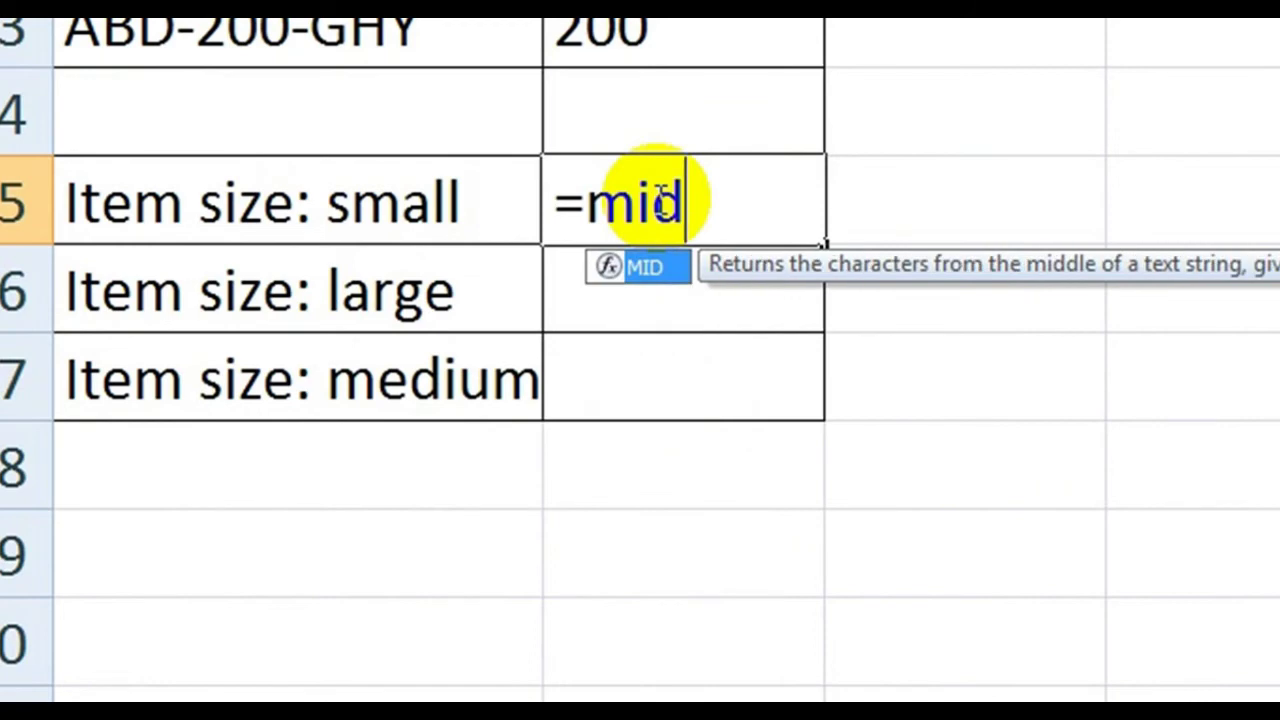
{"action": "key", "text": "Tab"}
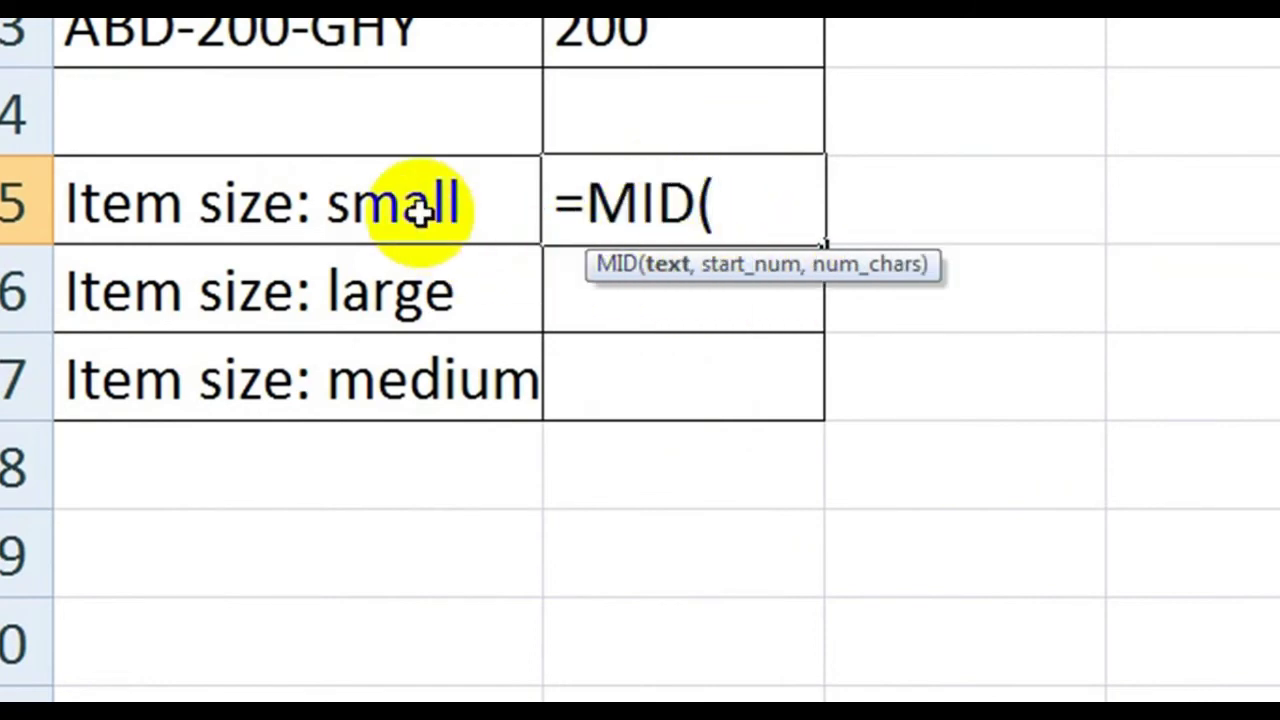
{"action": "left_click", "coordinate": [416, 210]}
{"action": "type", "text": ","}
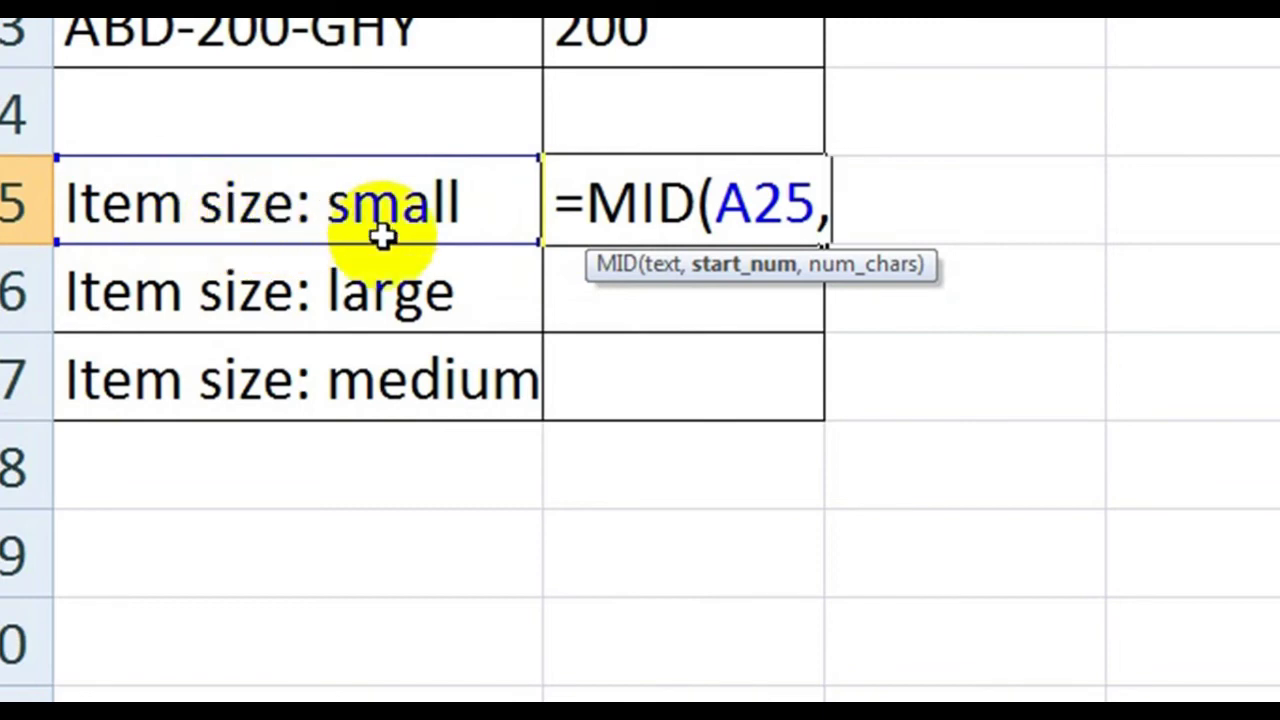
{"action": "type", "text": "12"}
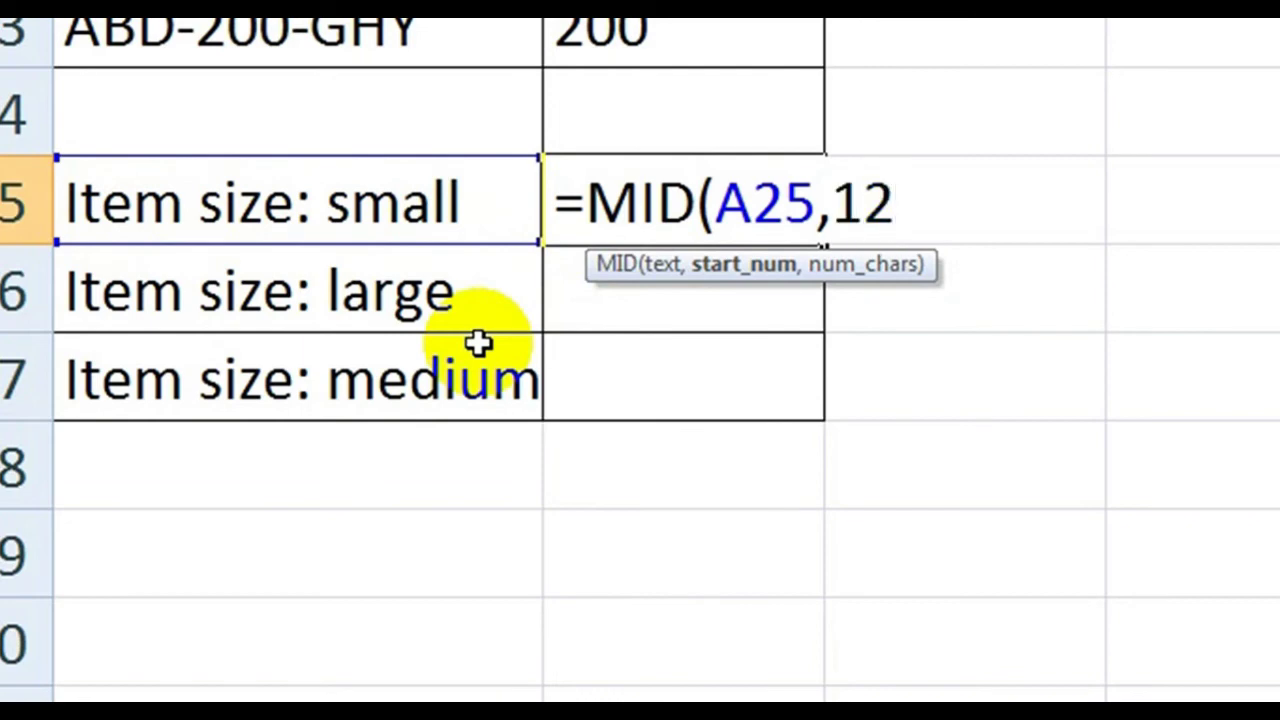
{"action": "type", "text": ","}
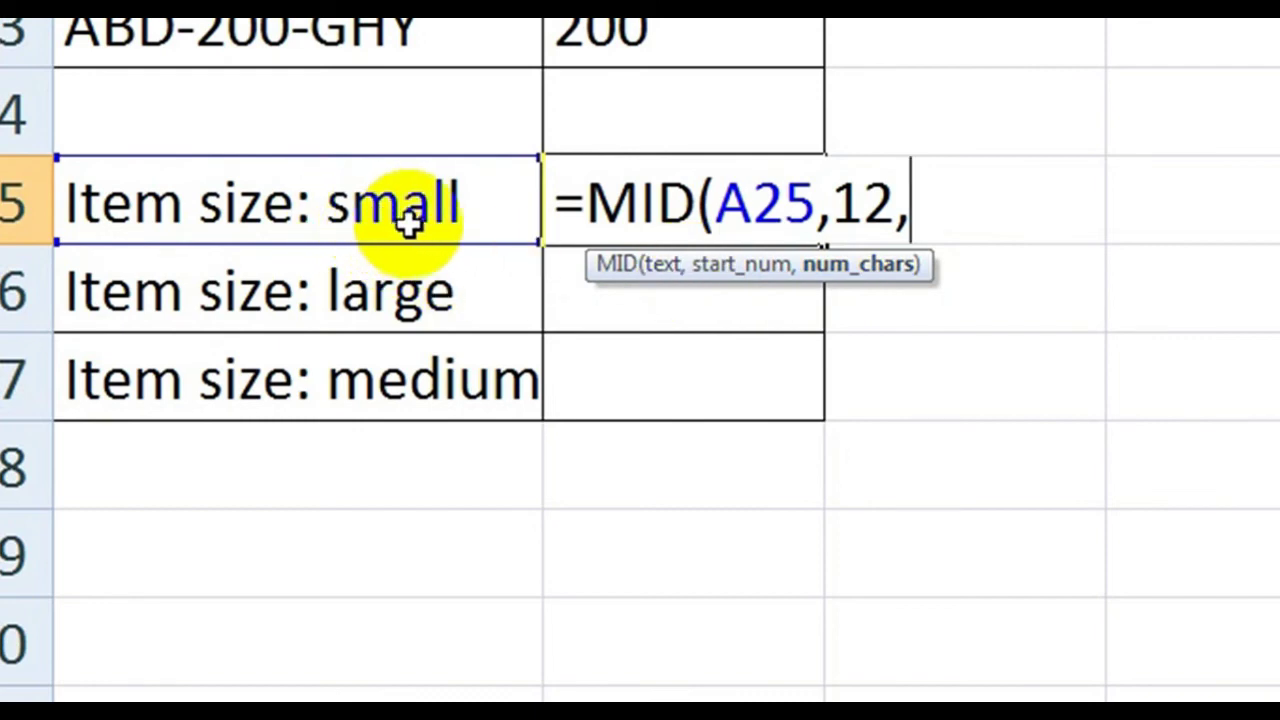
{"action": "type", "text": "5"}
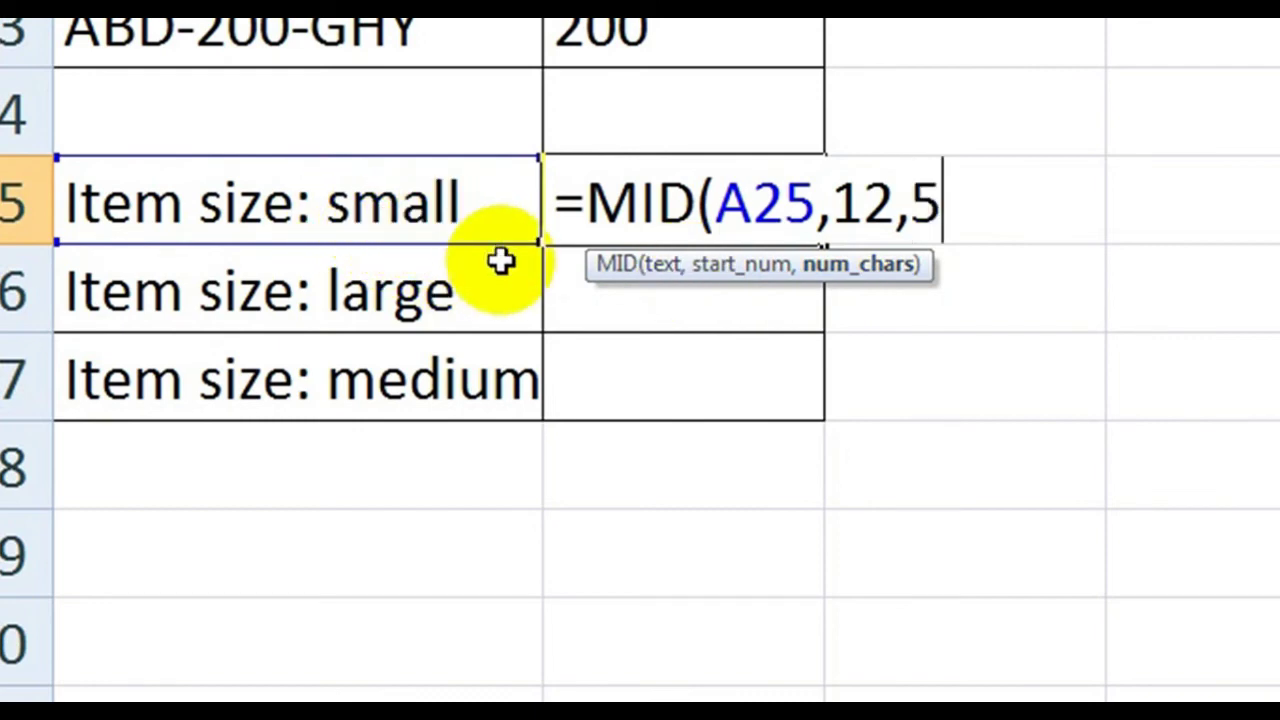
{"action": "key", "text": "Return"}
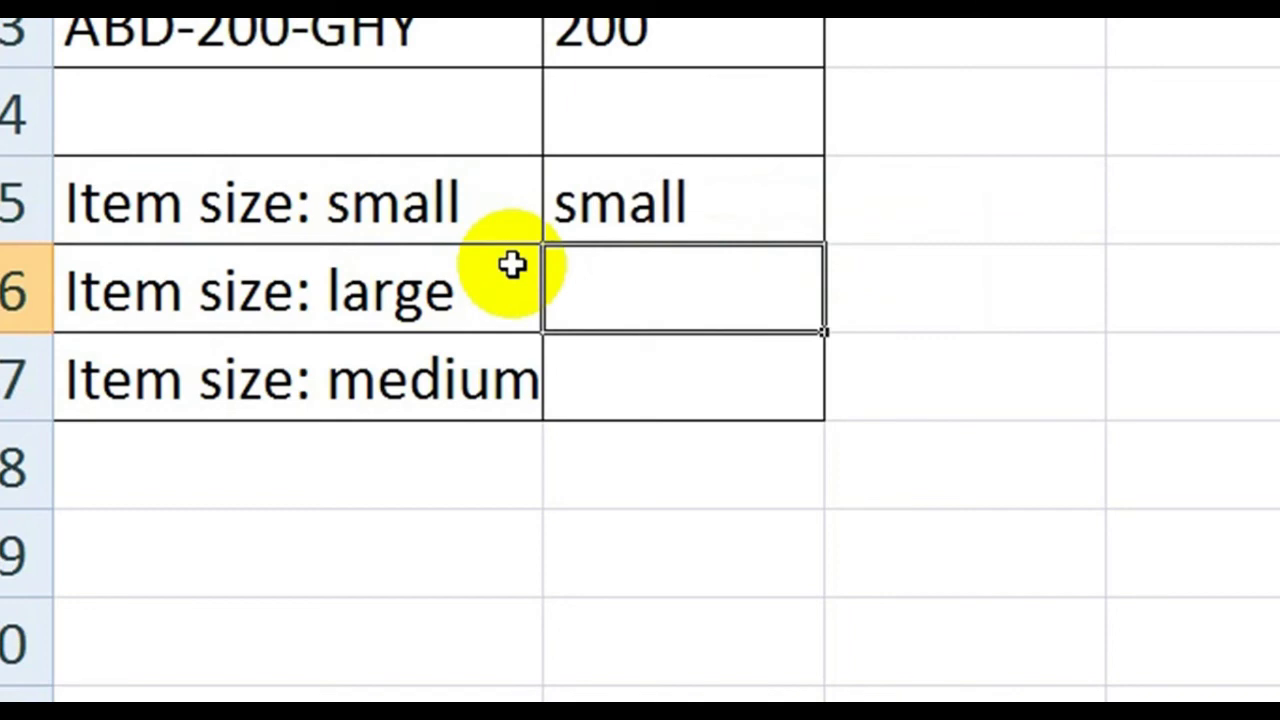
Step: Enter =MID(A26,12,5) in B26 so it returns 'large'
{"action": "double_click", "coordinate": [641, 270]}
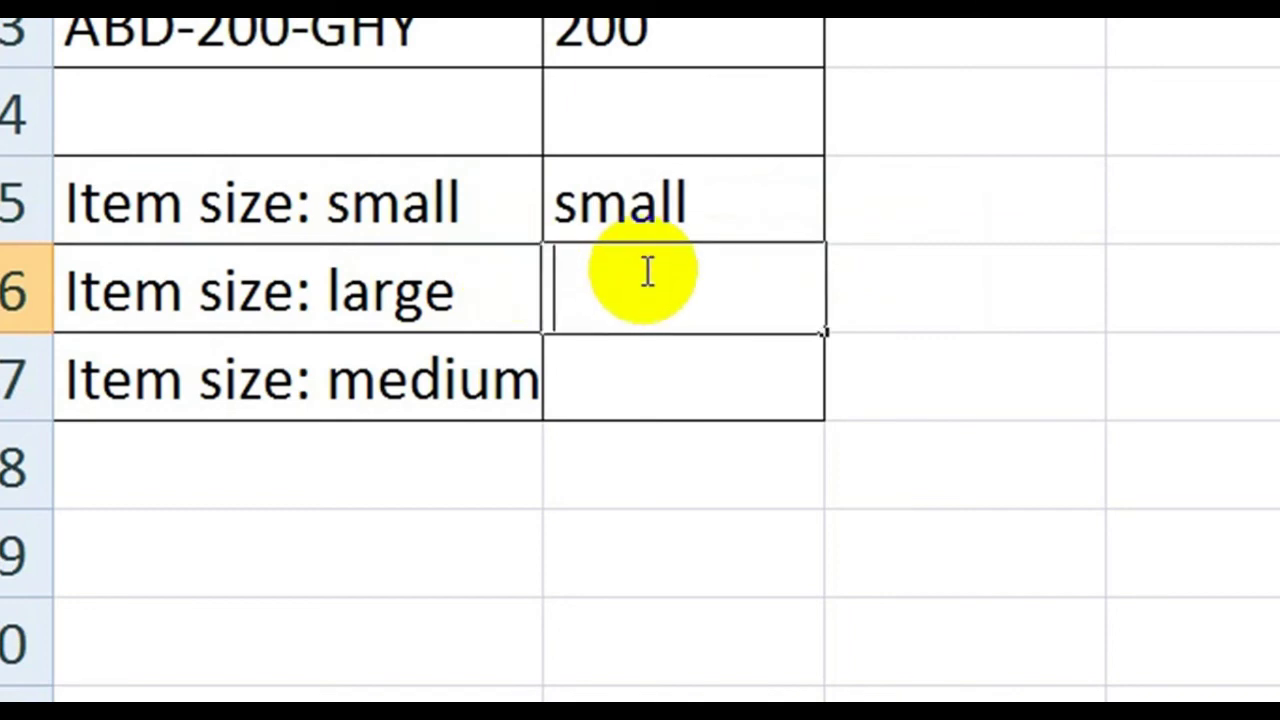
{"action": "type", "text": "=mid"}
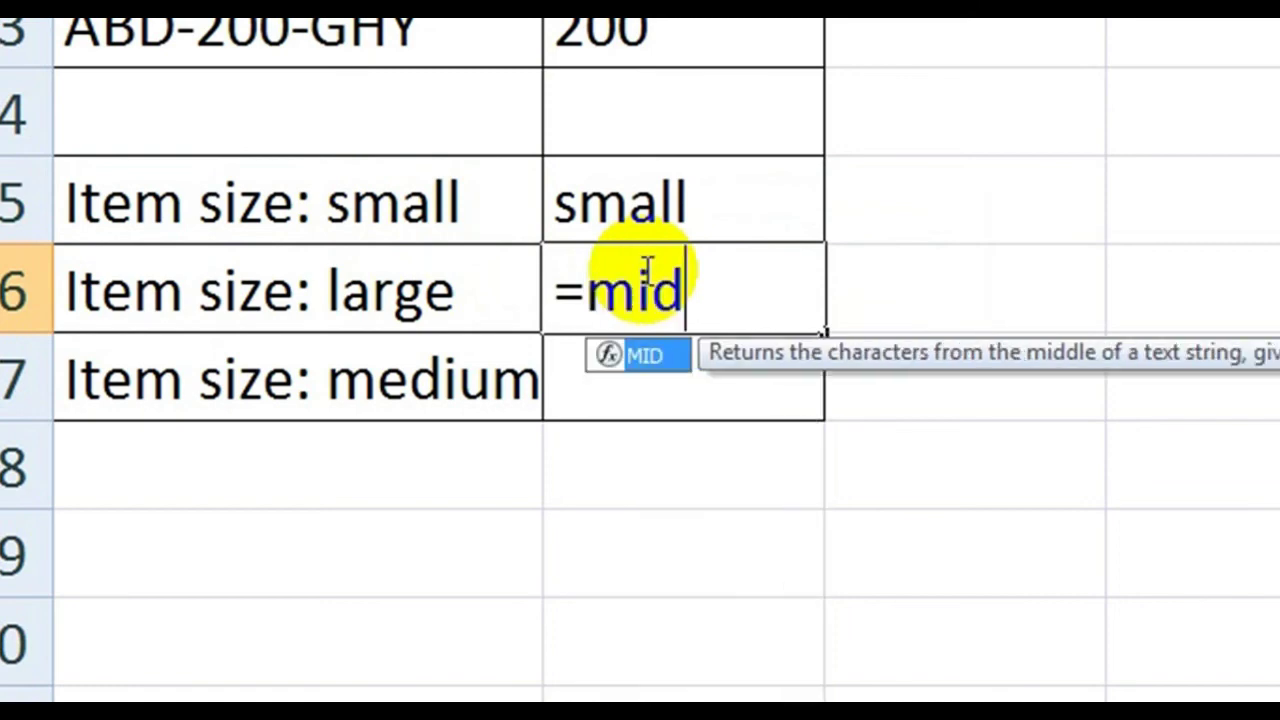
{"action": "key", "text": "Tab"}
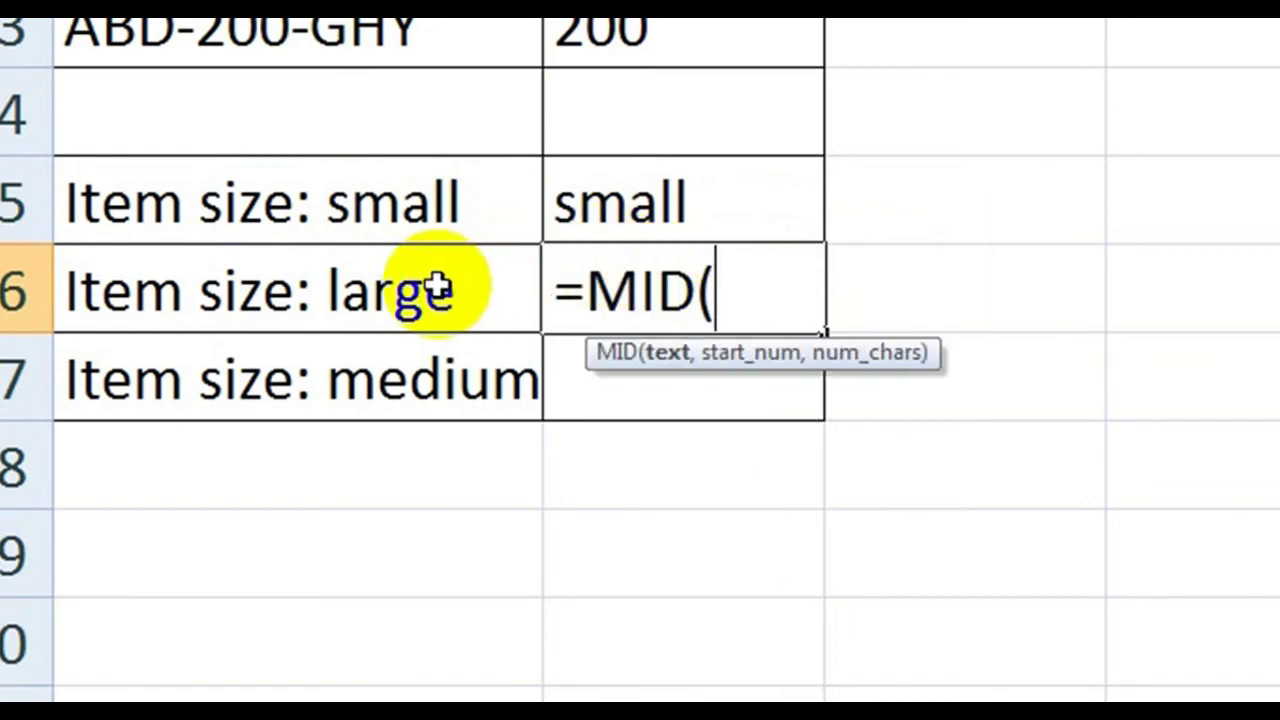
{"action": "left_click", "coordinate": [405, 290]}
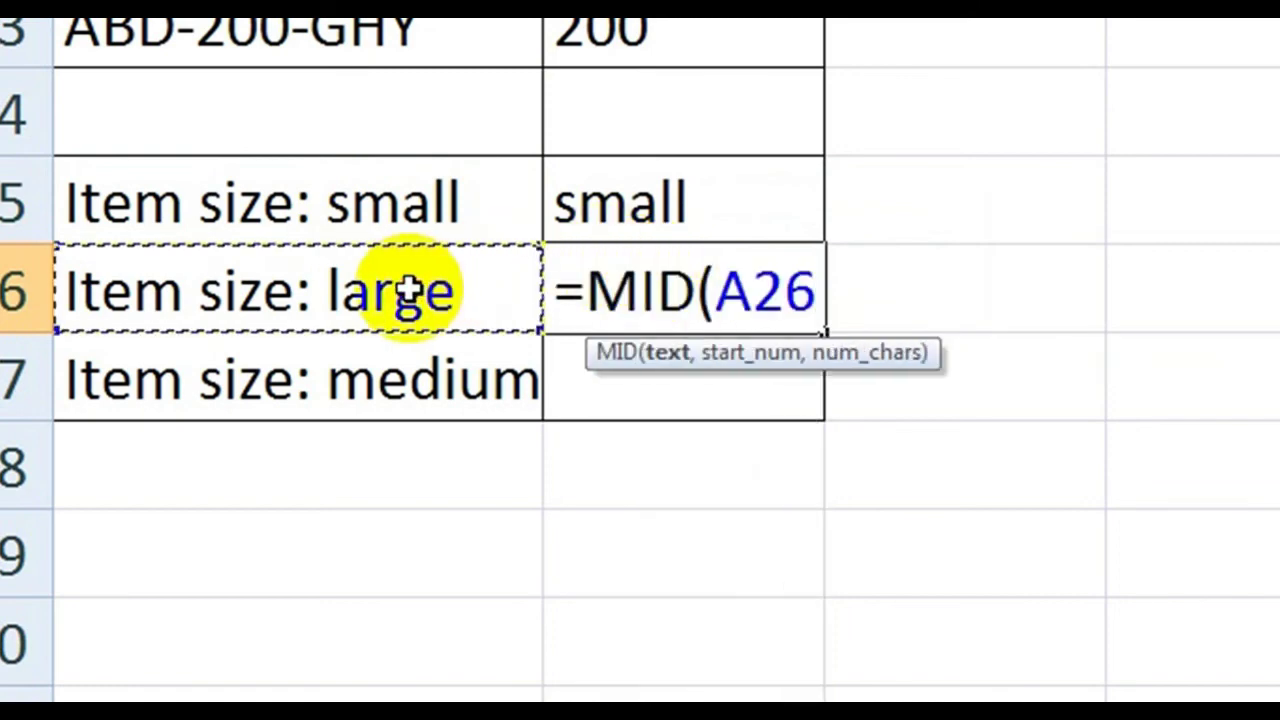
{"action": "type", "text": ","}
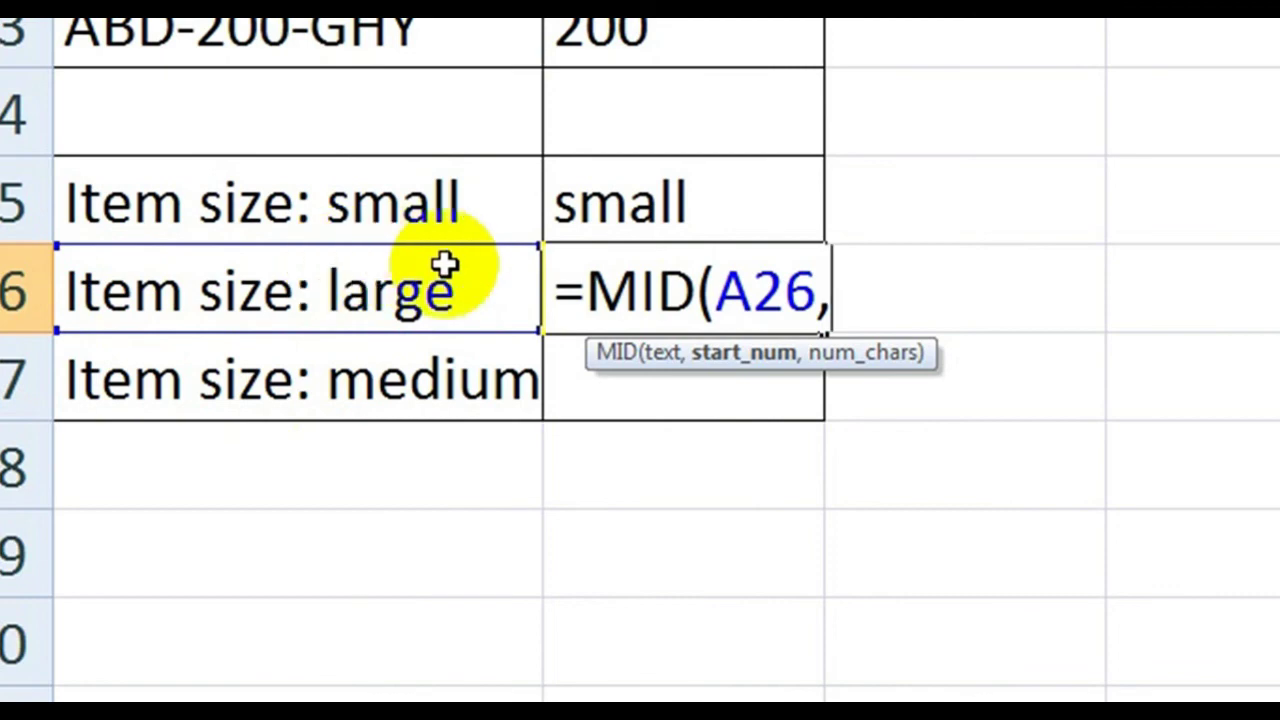
{"action": "type", "text": "12"}
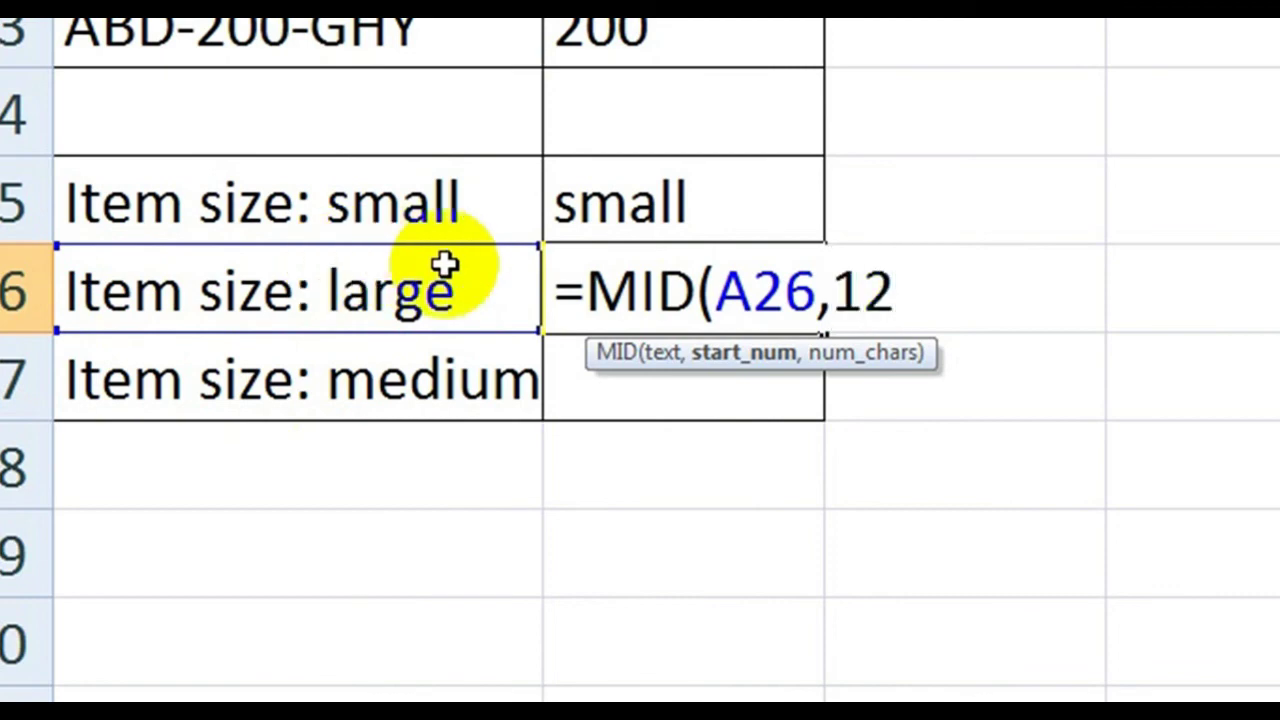
{"action": "type", "text": ","}
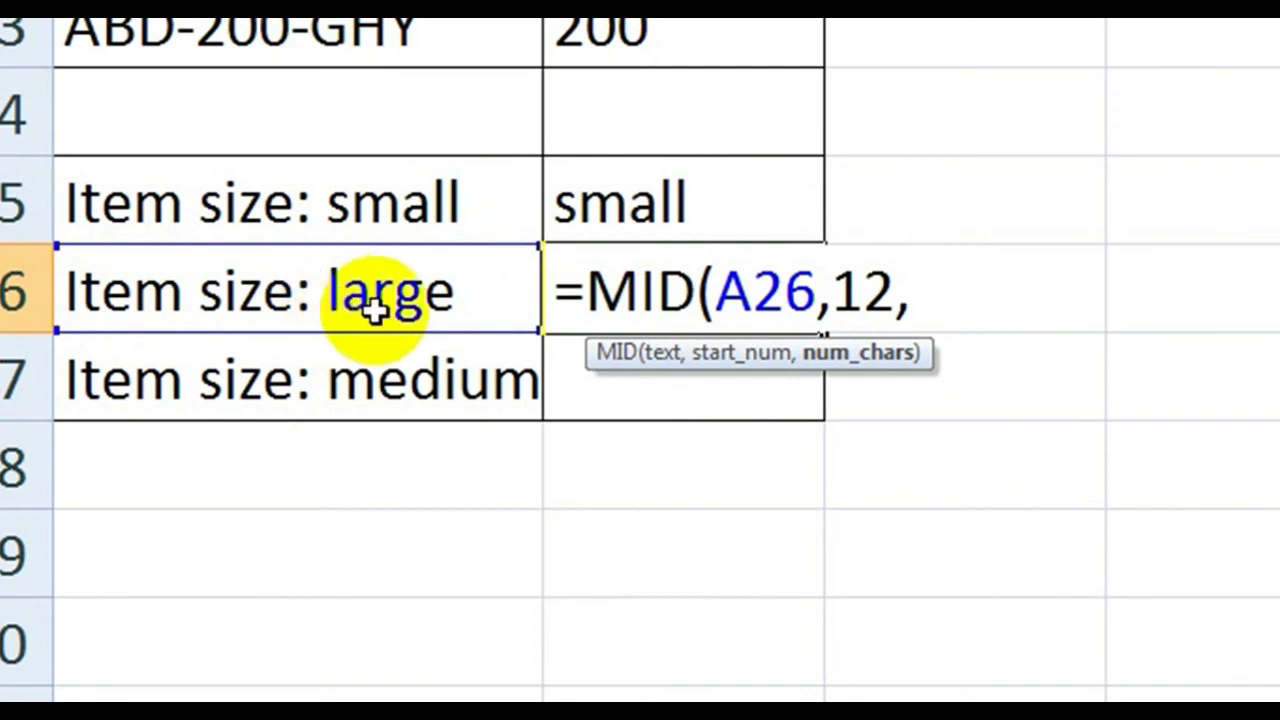
{"action": "type", "text": "5"}
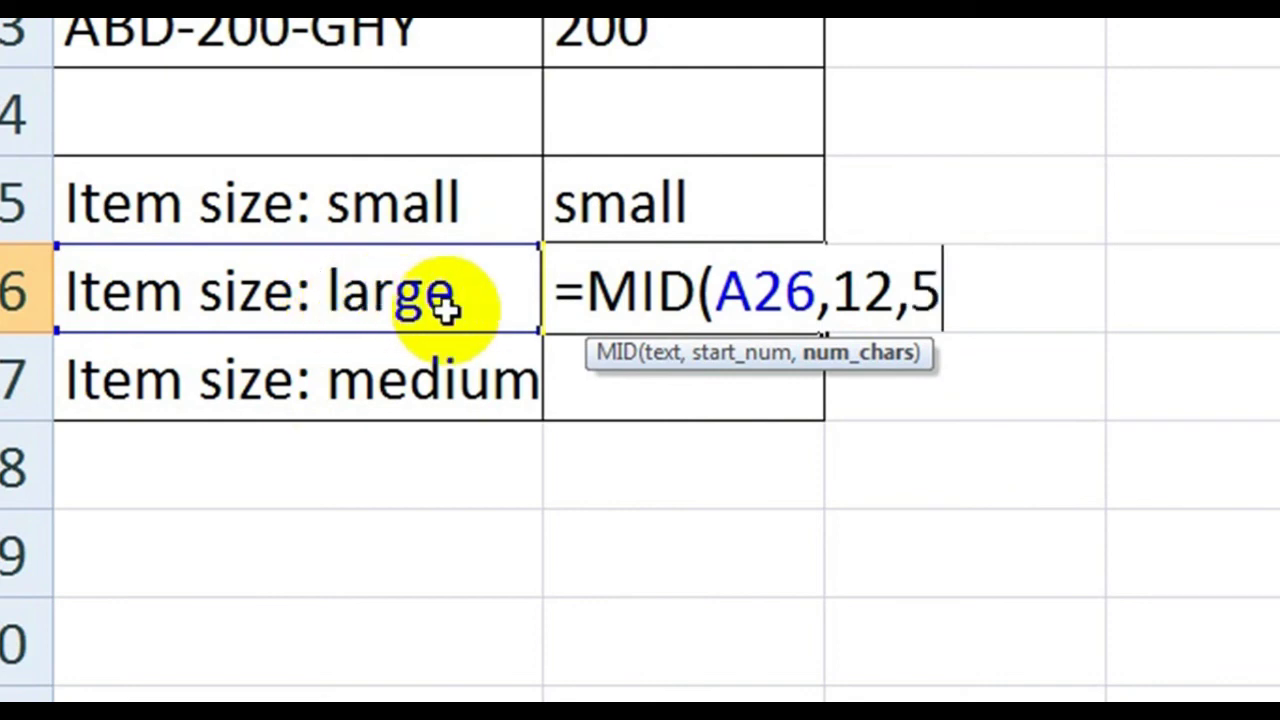
{"action": "key", "text": "Return"}
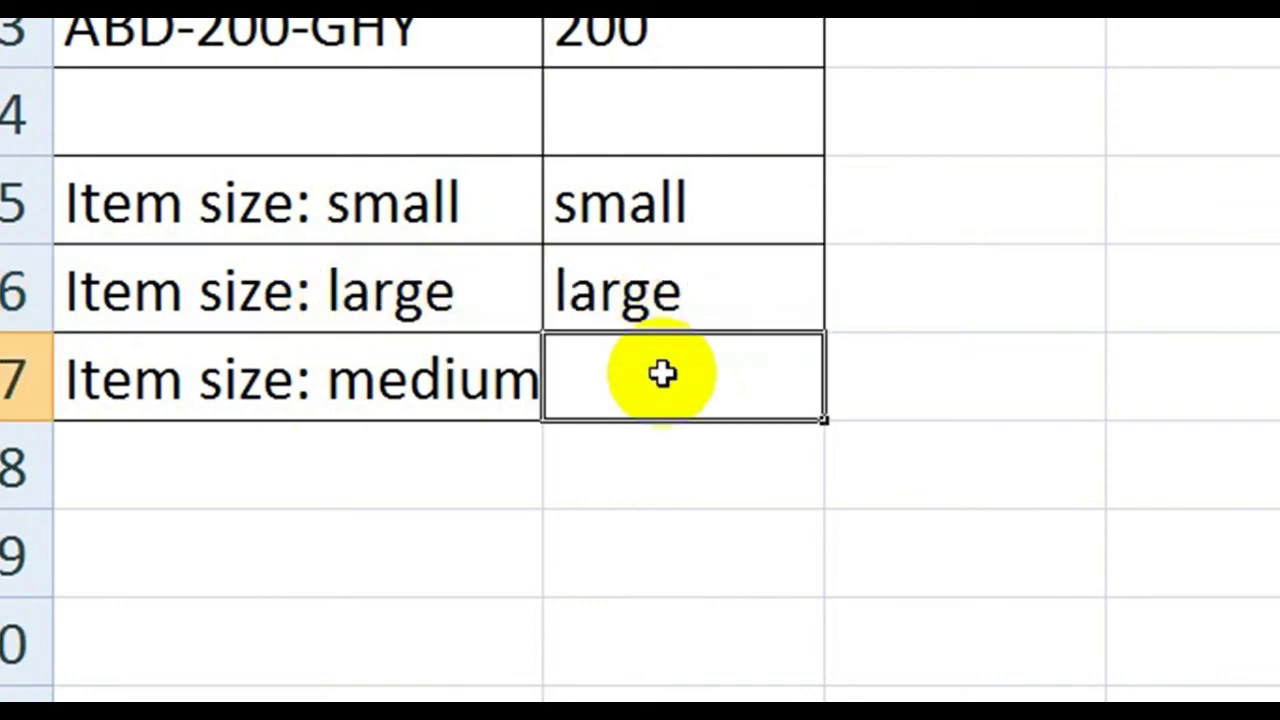
Step: Enter =MID(A27,12,6) in B27 so it returns 'medium'
{"action": "double_click", "coordinate": [663, 374]}
{"action": "type", "text": "=mi"}
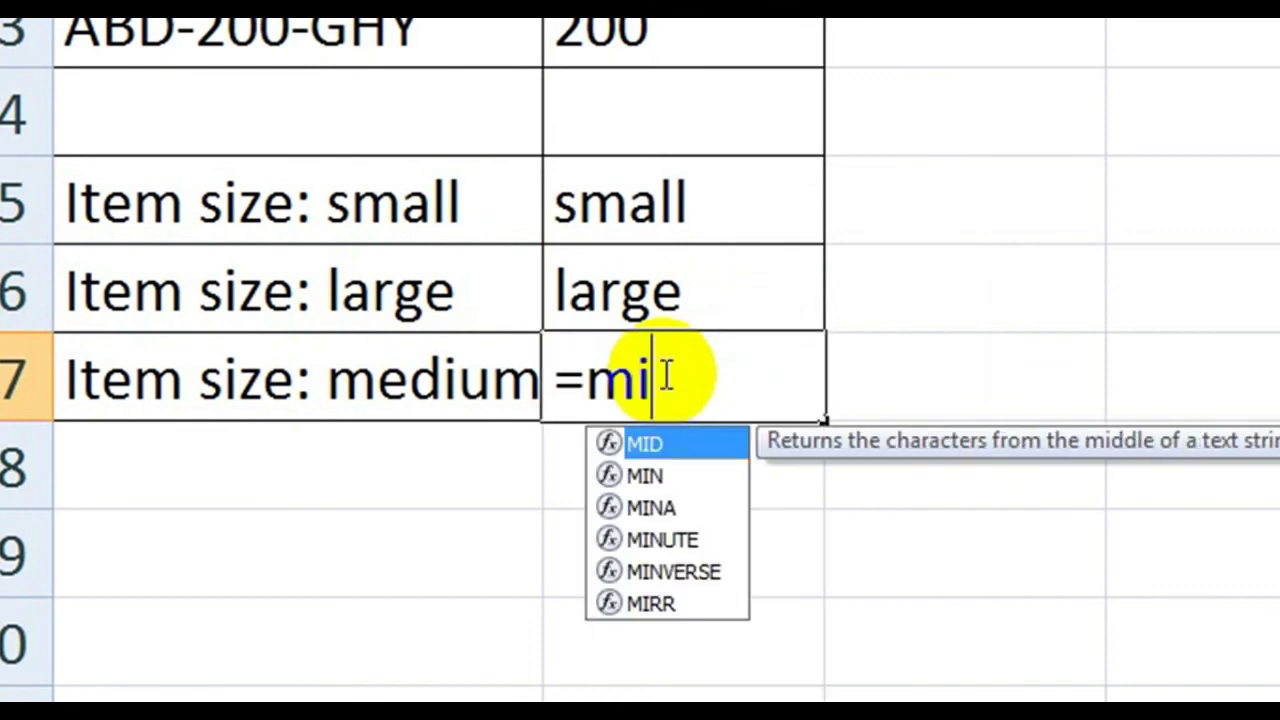
{"action": "type", "text": "d"}
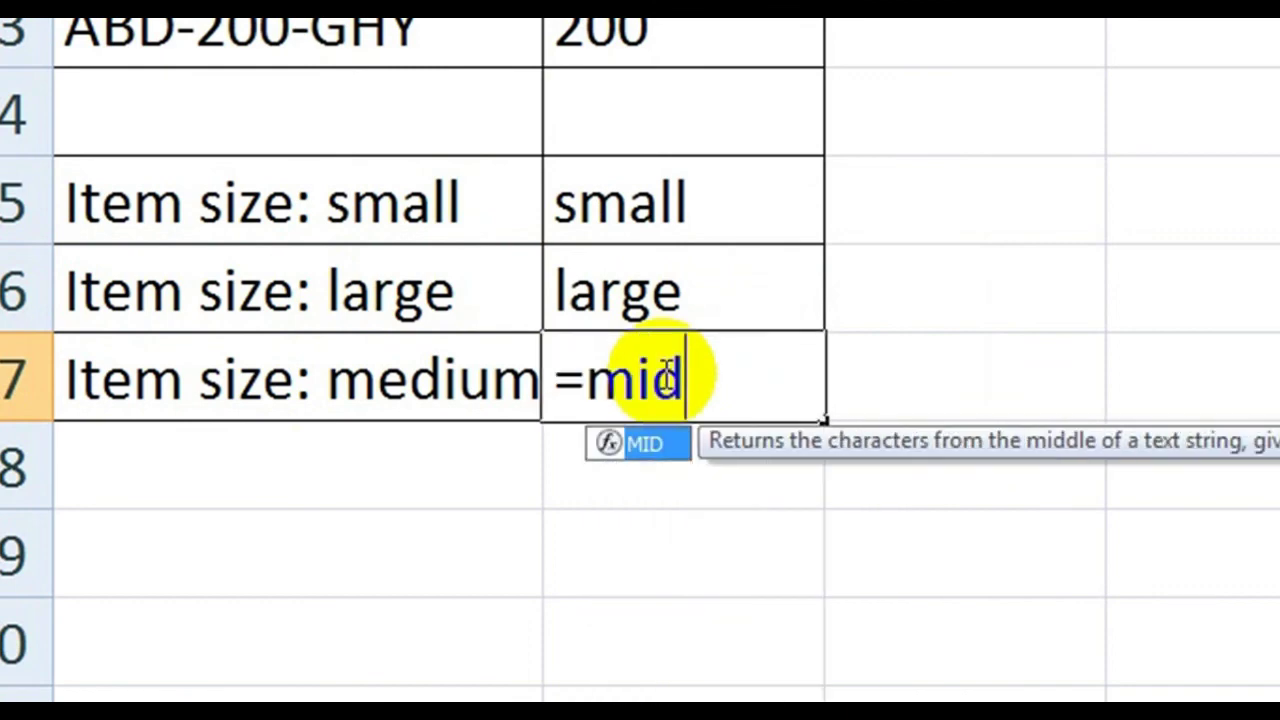
{"action": "key", "text": "Tab"}
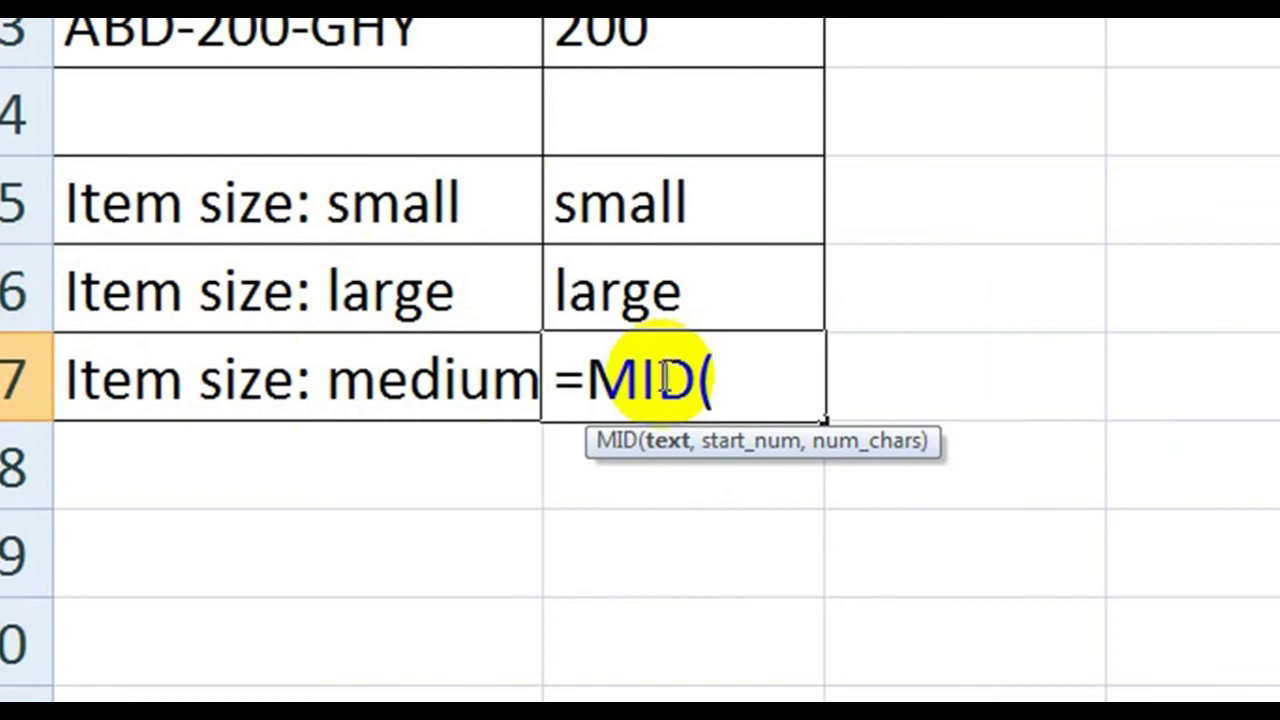
{"action": "left_click", "coordinate": [443, 380]}
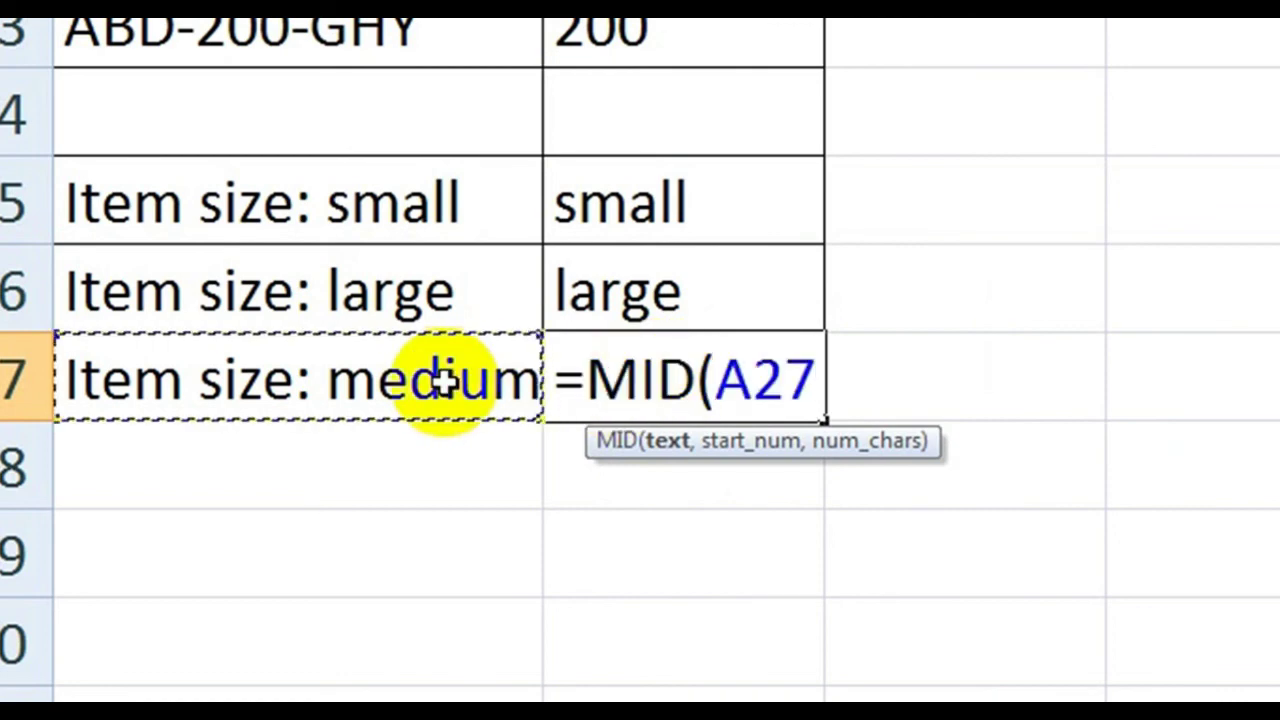
{"action": "type", "text": ","}
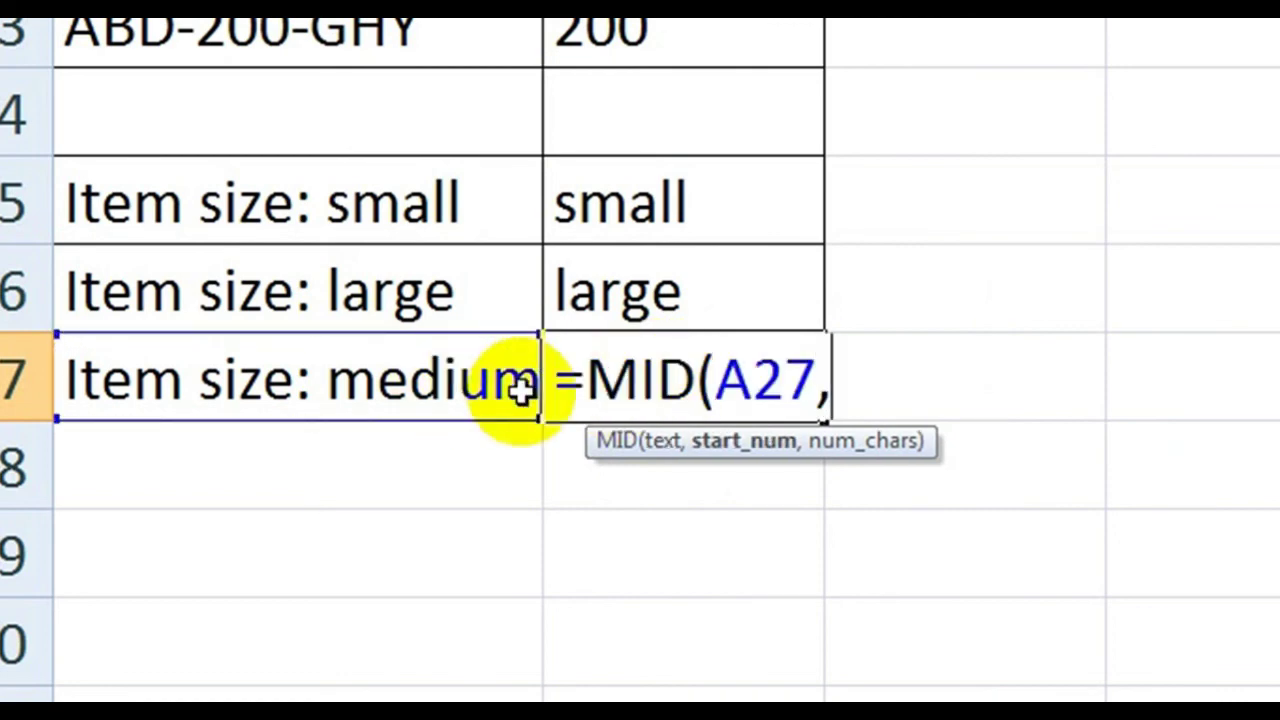
{"action": "type", "text": "12"}
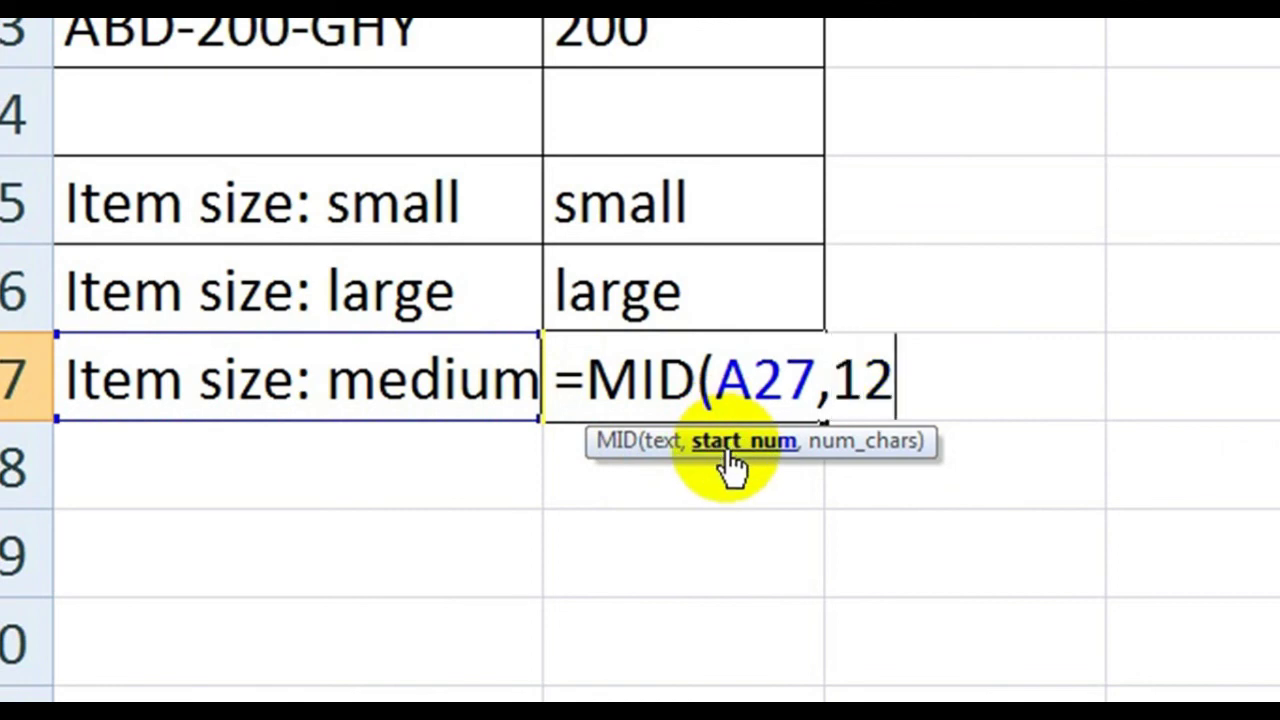
{"action": "type", "text": ","}
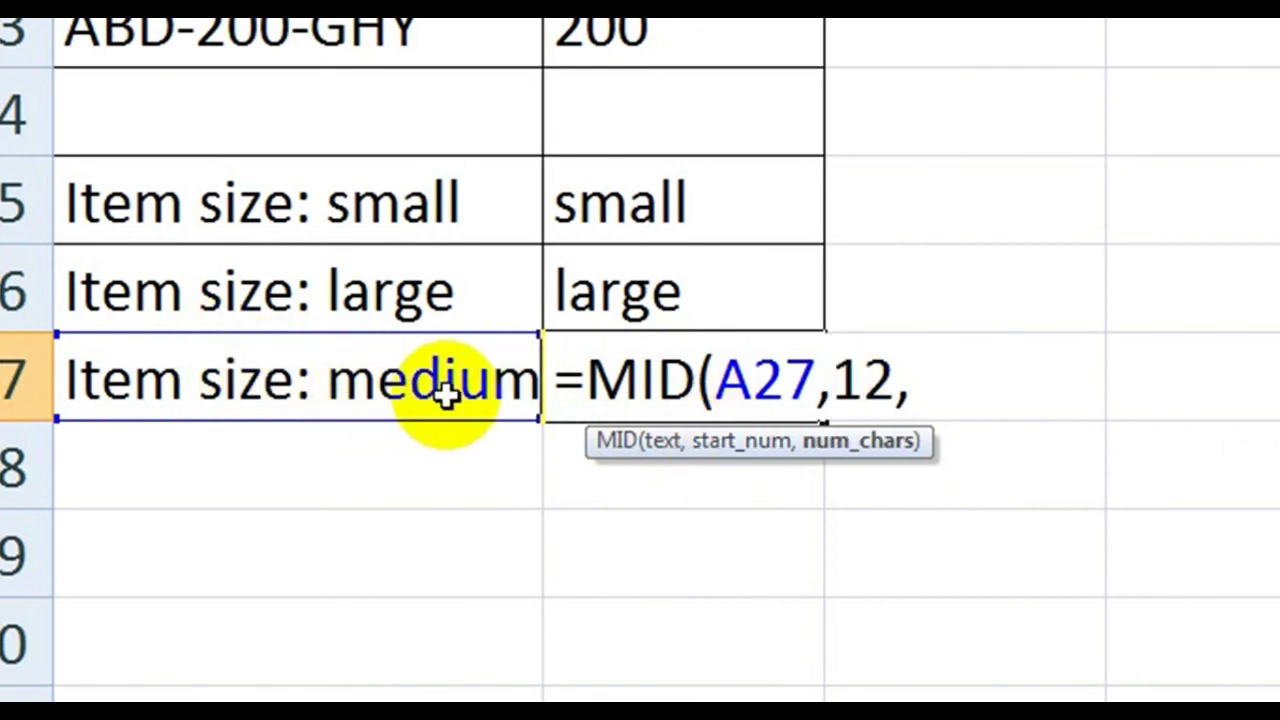
{"action": "type", "text": "6"}
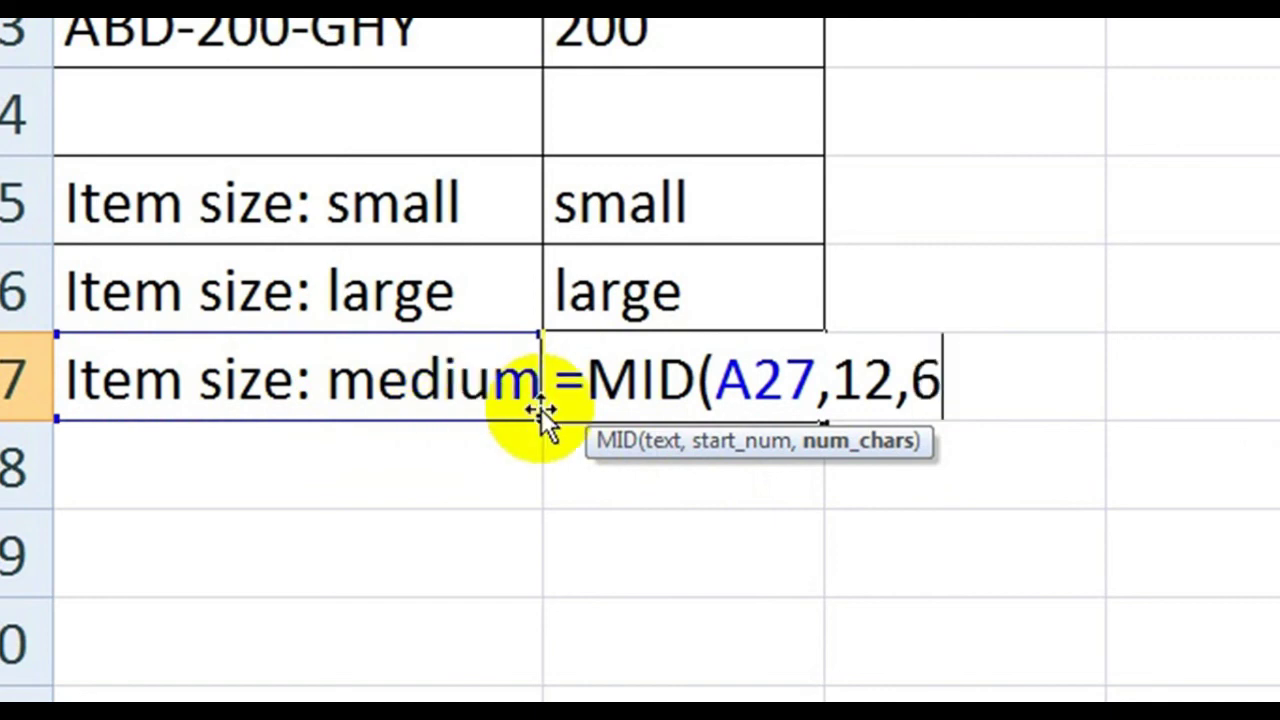
{"action": "key", "text": "Return"}
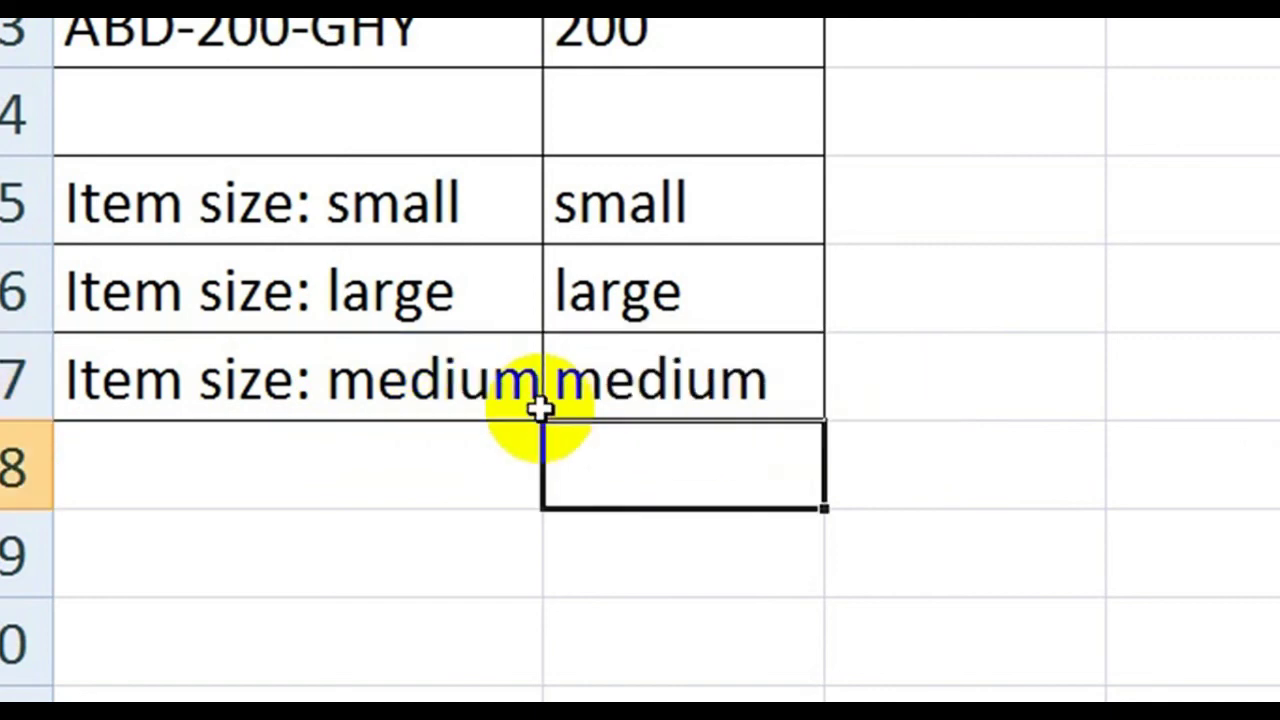